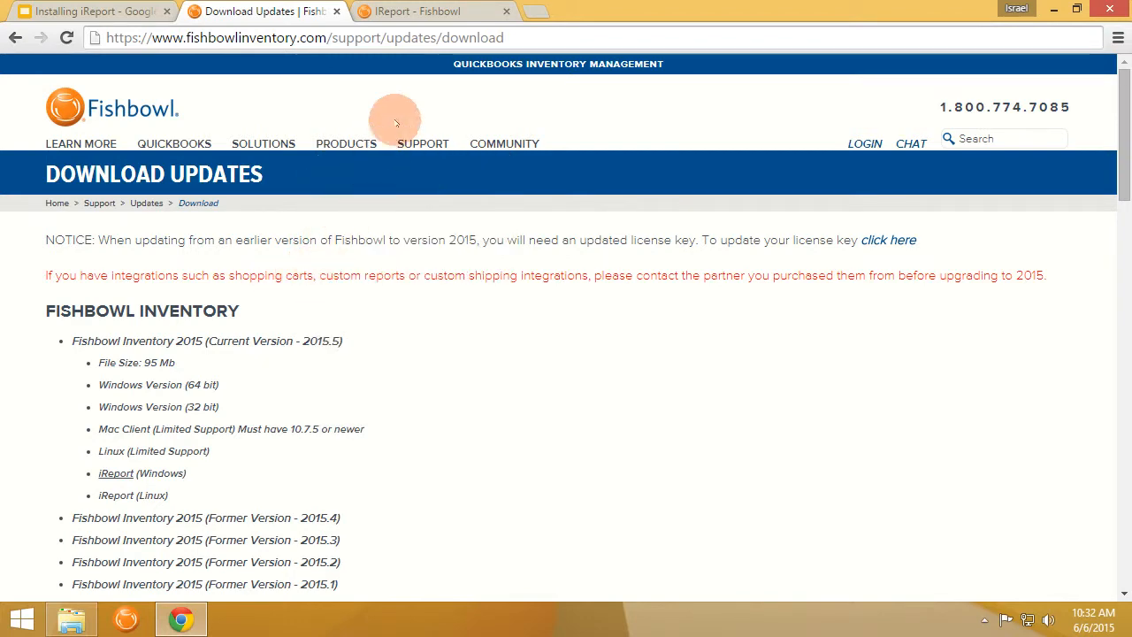
Read the Fishbowl iReport wiki setup steps, then bring up the Downloads\iReport folder.
{"action": "left_click", "coordinate": [397, 14]}
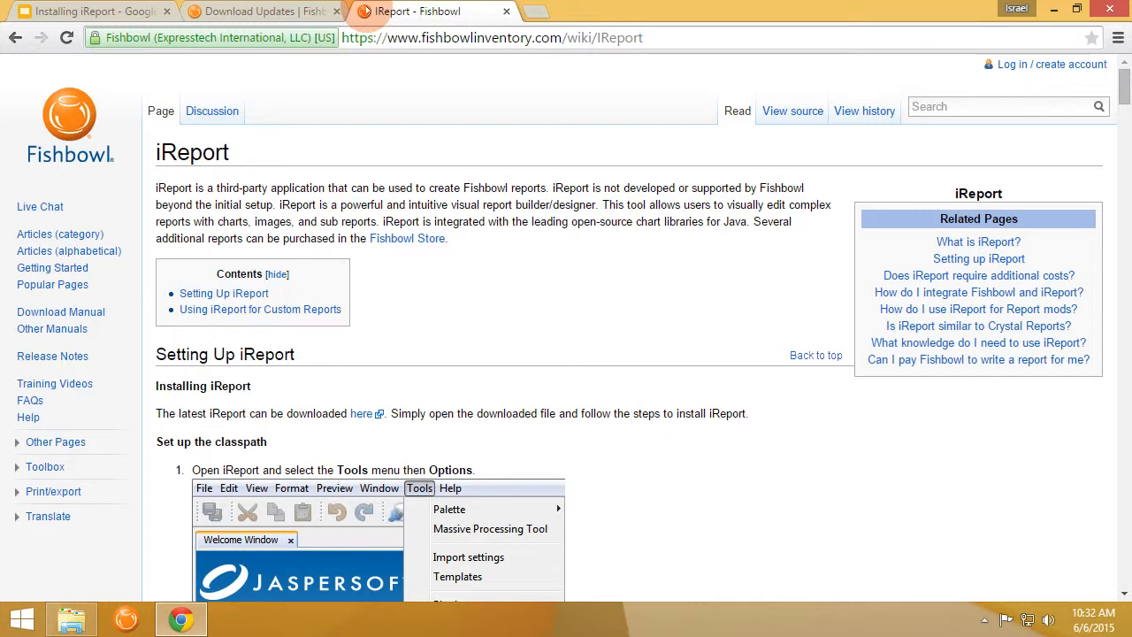
{"action": "left_click", "coordinate": [71, 619]}
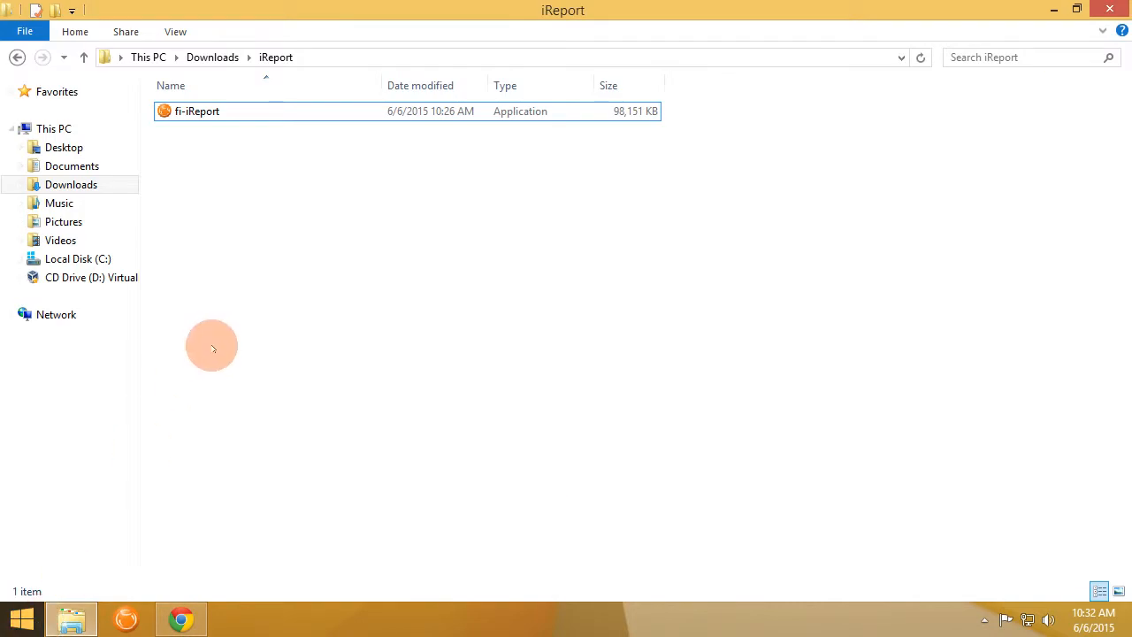
Launch the fi-iReport installer from Downloads\iReport and approve the User Account Control prompt.
{"action": "left_click", "coordinate": [193, 108]}
{"action": "double_click", "coordinate": [191, 108]}
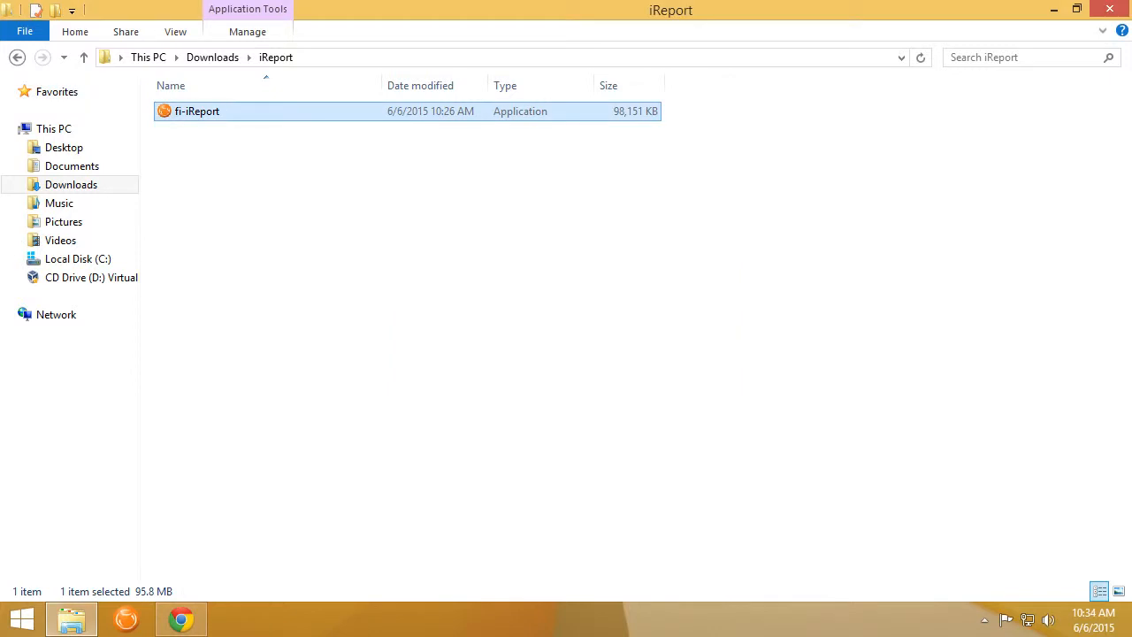
{"action": "double_click", "coordinate": [194, 115]}
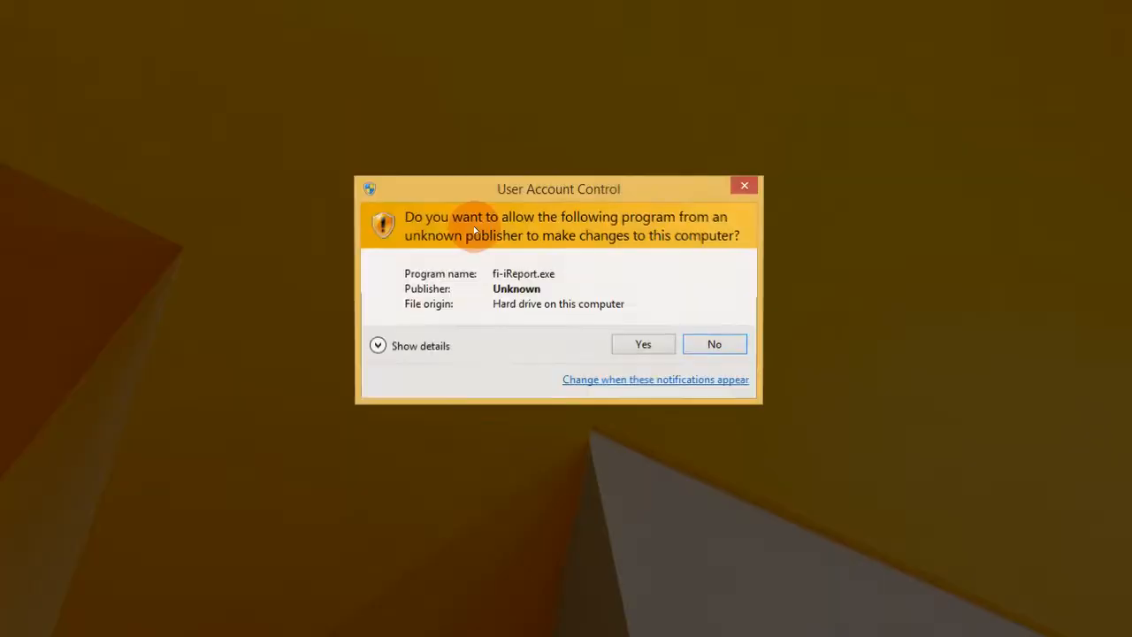
{"action": "left_click", "coordinate": [634, 341]}
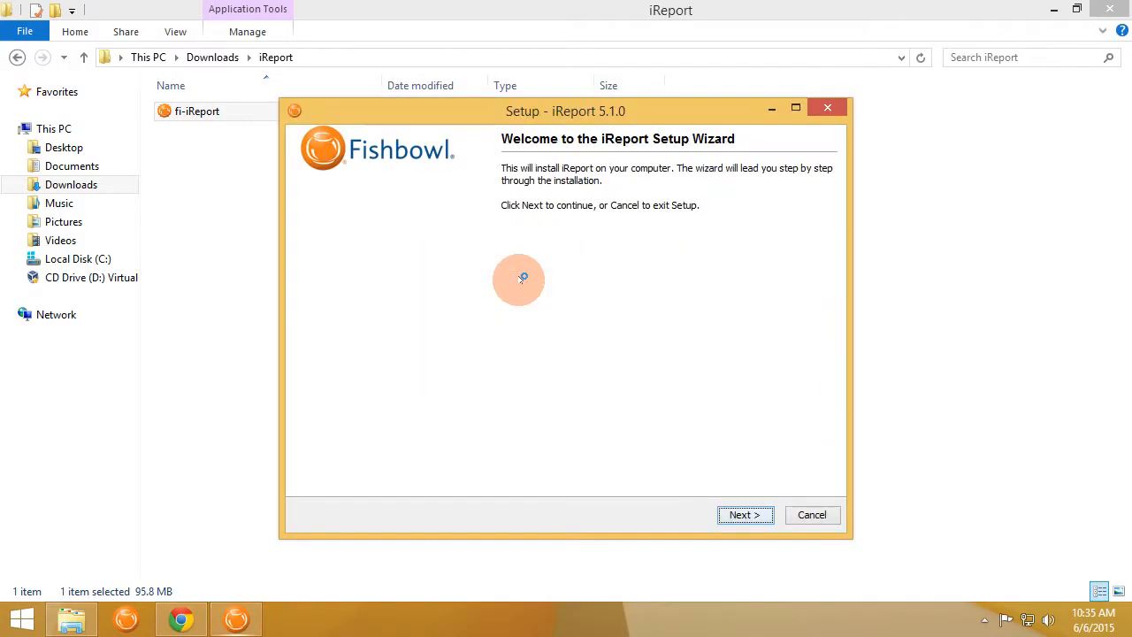
Set the iReport install destination to C:\Program Files (x86)\iReport510.
{"action": "left_click", "coordinate": [745, 514]}
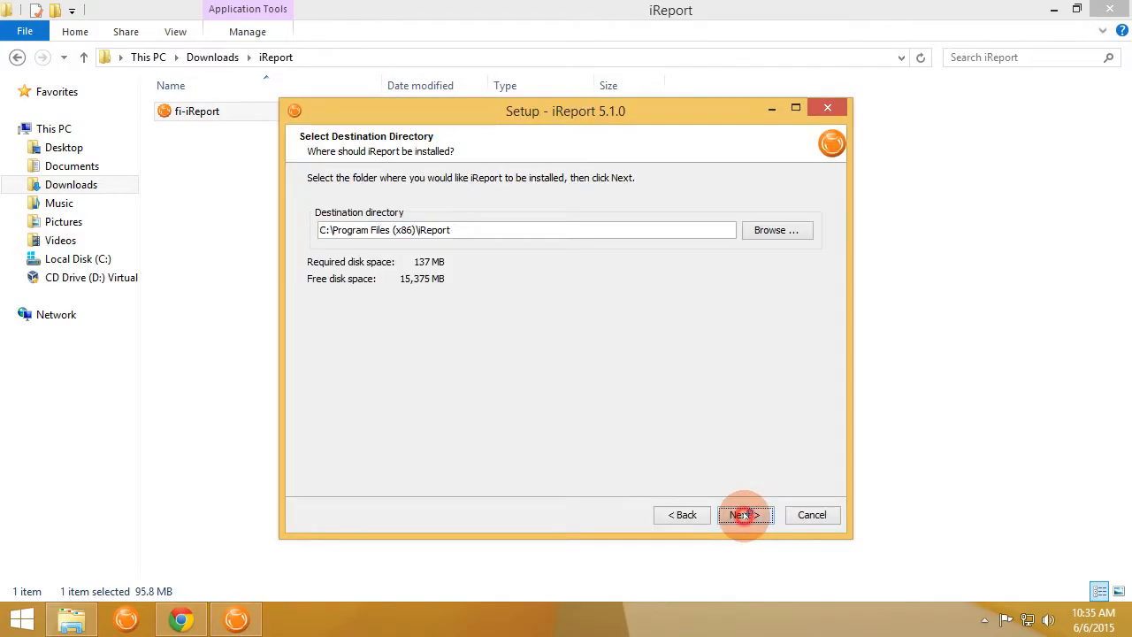
{"action": "left_click", "coordinate": [739, 515]}
{"action": "left_click", "coordinate": [683, 515]}
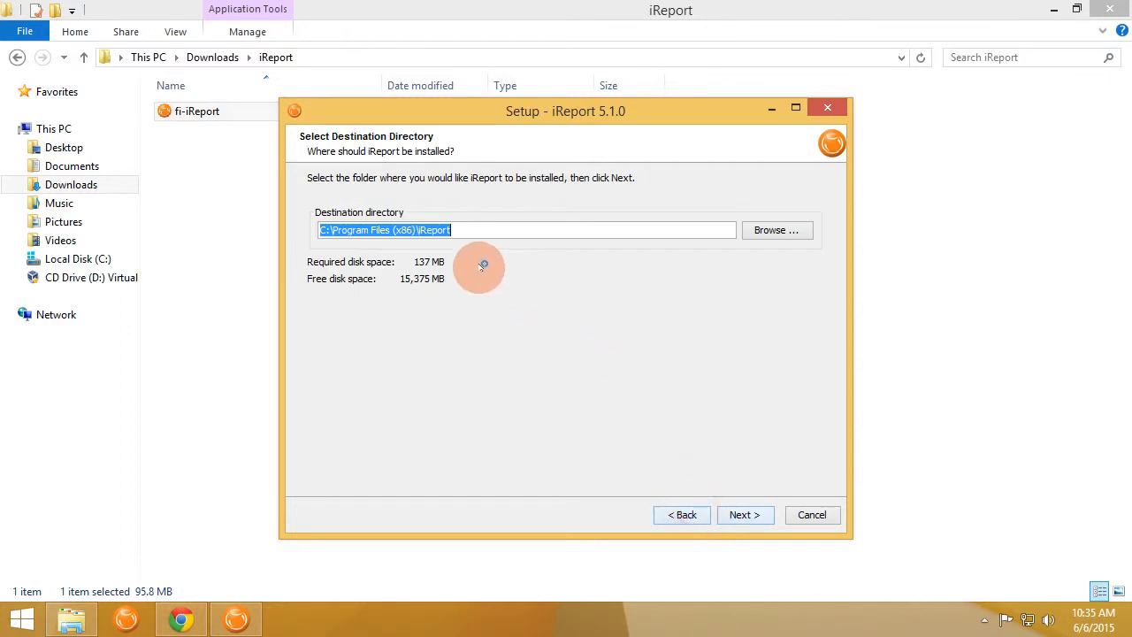
{"action": "left_click", "coordinate": [467, 232]}
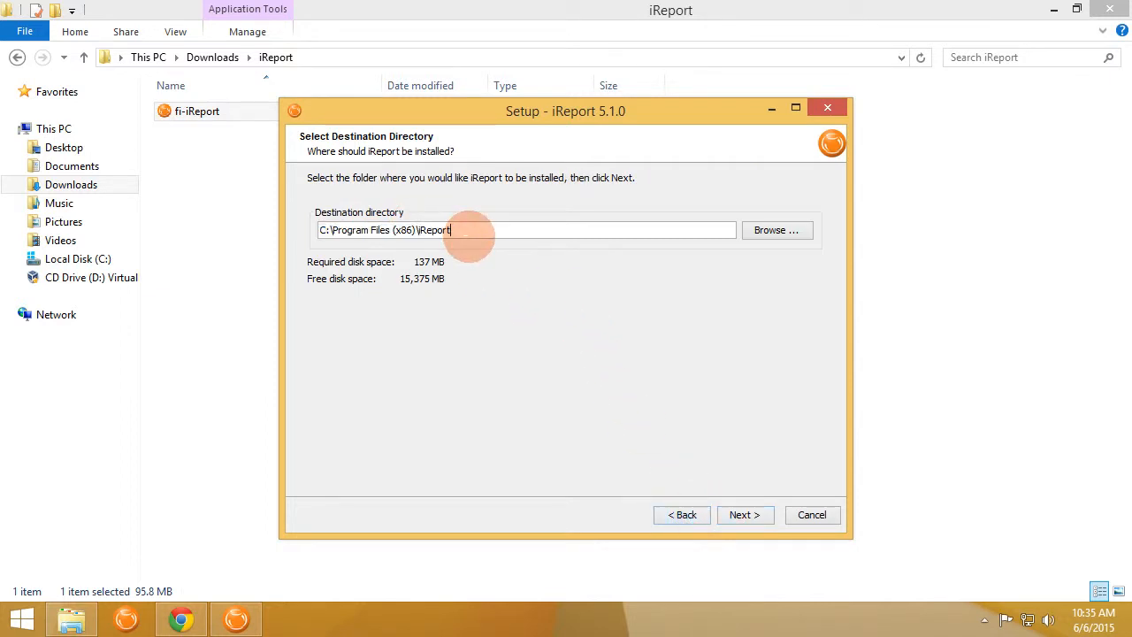
{"action": "type", "text": "510"}
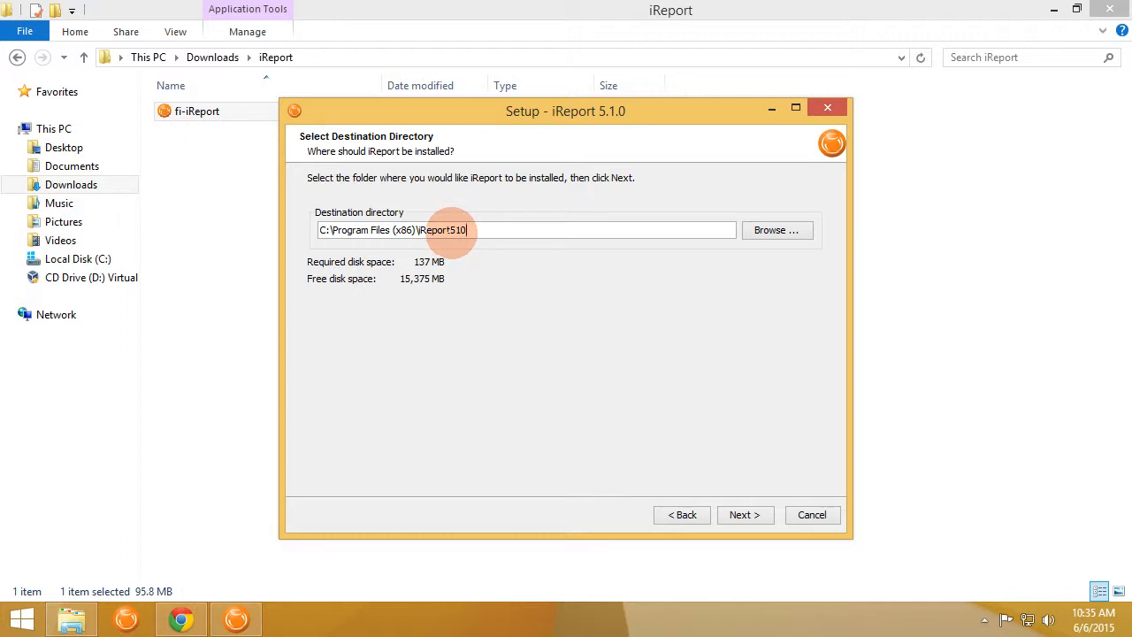
{"action": "left_click_drag", "start_coordinate": [467, 230], "coordinate": [456, 229]}
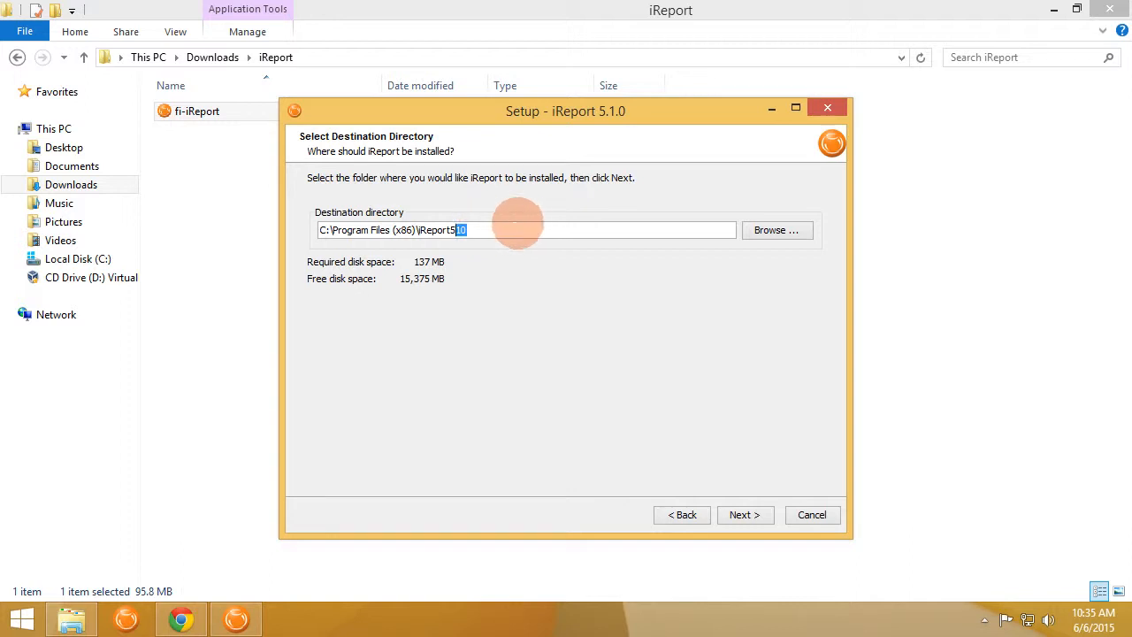
{"action": "left_click", "coordinate": [517, 224]}
{"action": "left_click", "coordinate": [744, 513]}
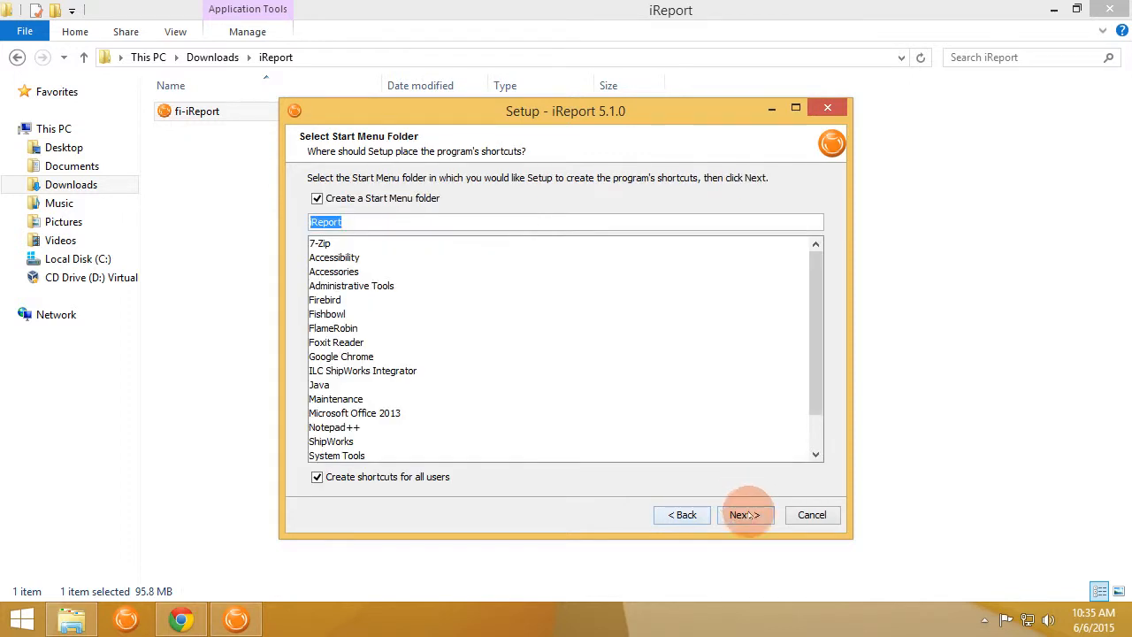
Name the Start Menu folder iReport510, run the installation, and finish the wizard.
{"action": "key", "text": "End"}
{"action": "type", "text": "510"}
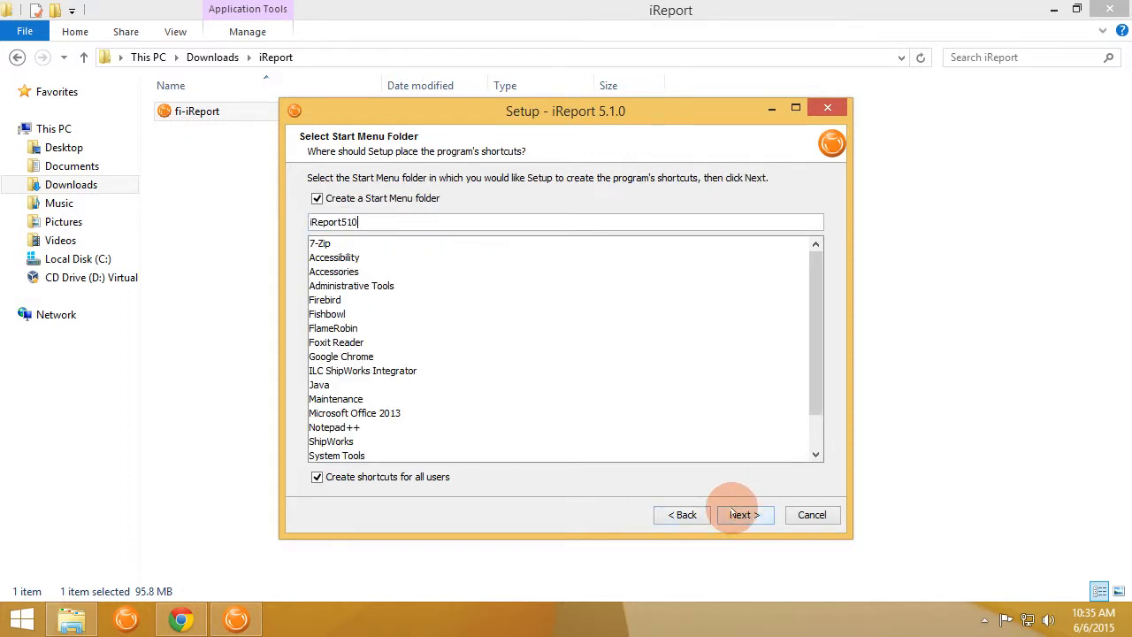
{"action": "left_click", "coordinate": [733, 513]}
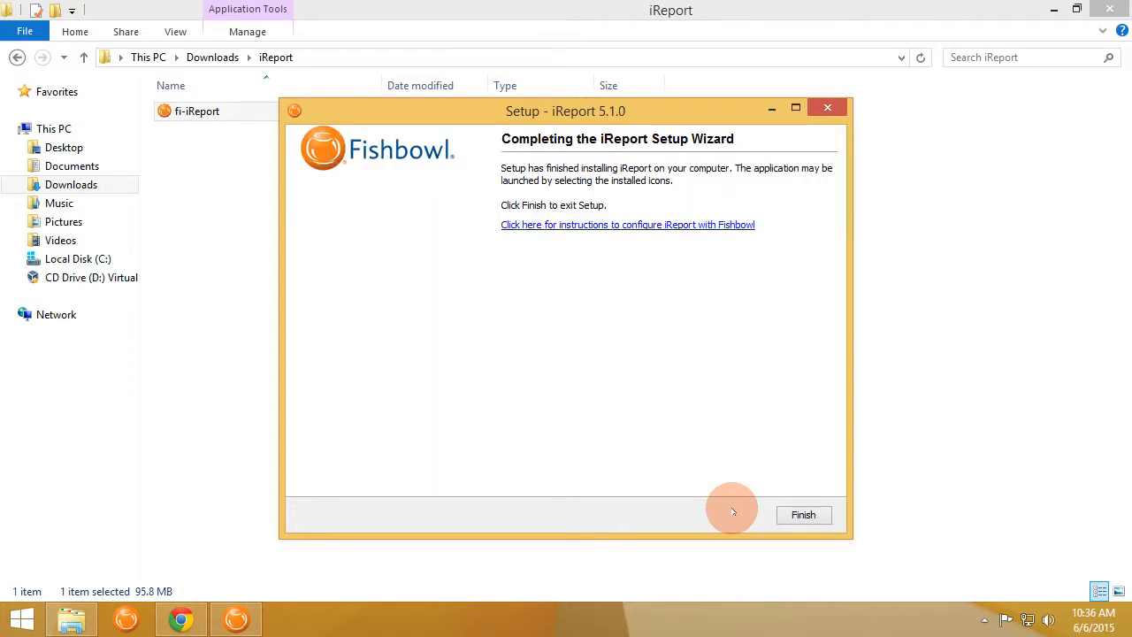
{"action": "left_click", "coordinate": [794, 514]}
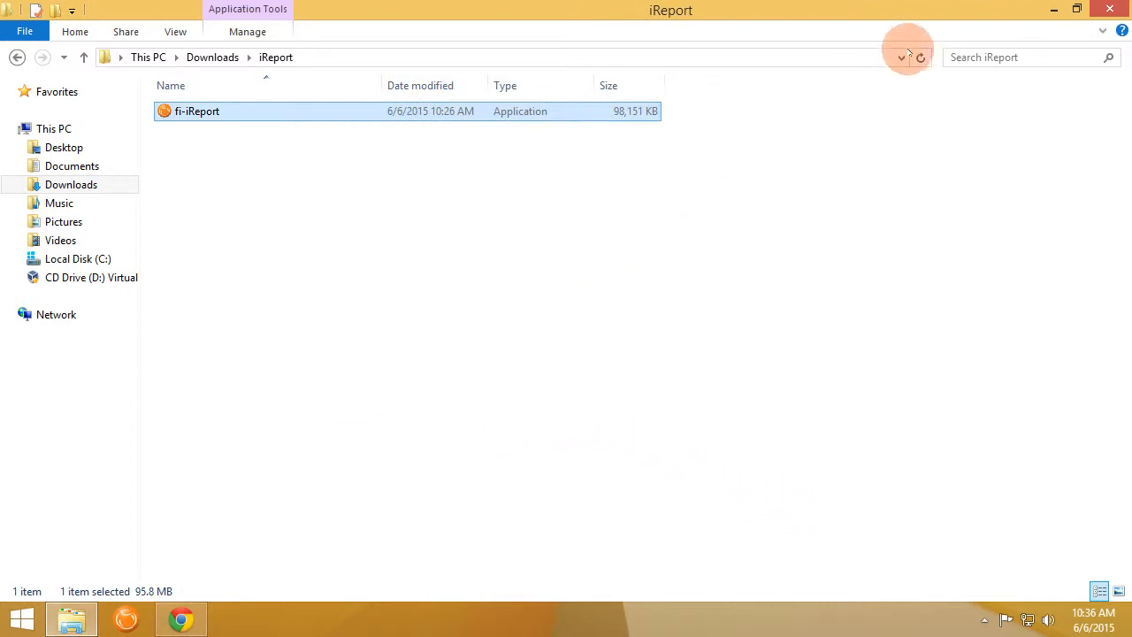
Minimize Explorer and the browser, then launch iReport from a Start search for 'ireport'.
{"action": "left_click", "coordinate": [1054, 11]}
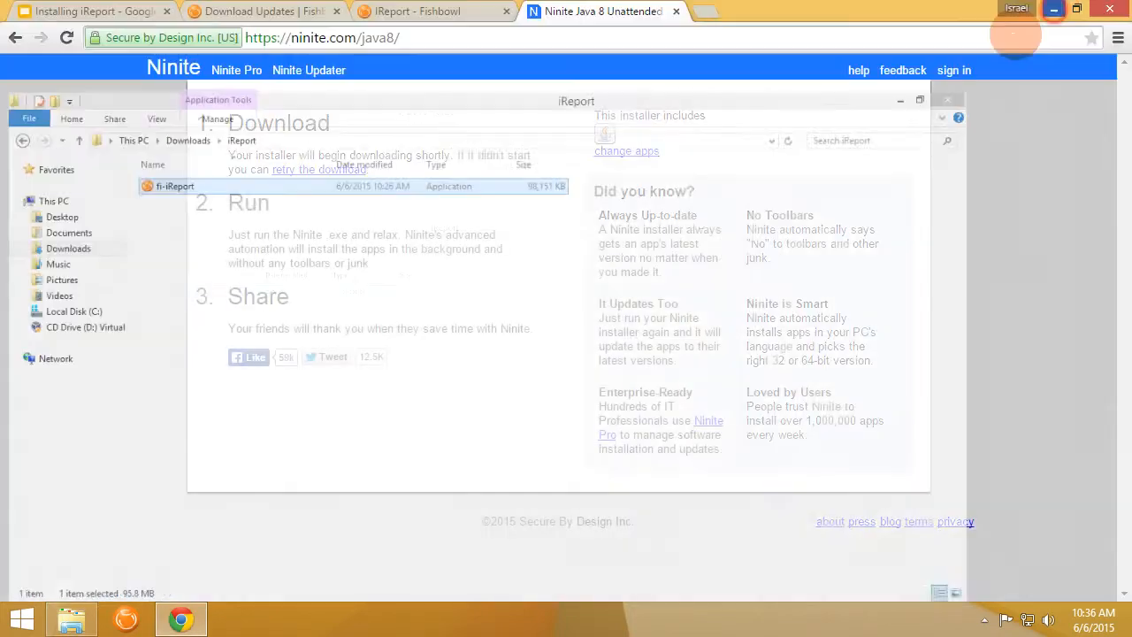
{"action": "left_click", "coordinate": [1055, 11]}
{"action": "key", "text": "super"}
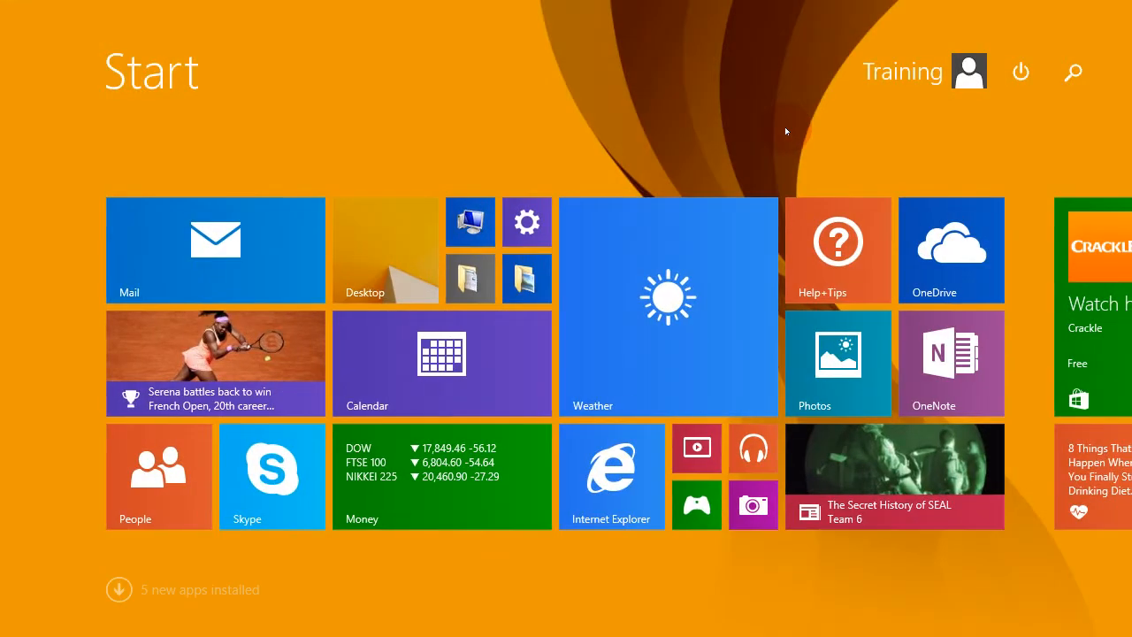
{"action": "type", "text": "ireport.exe"}
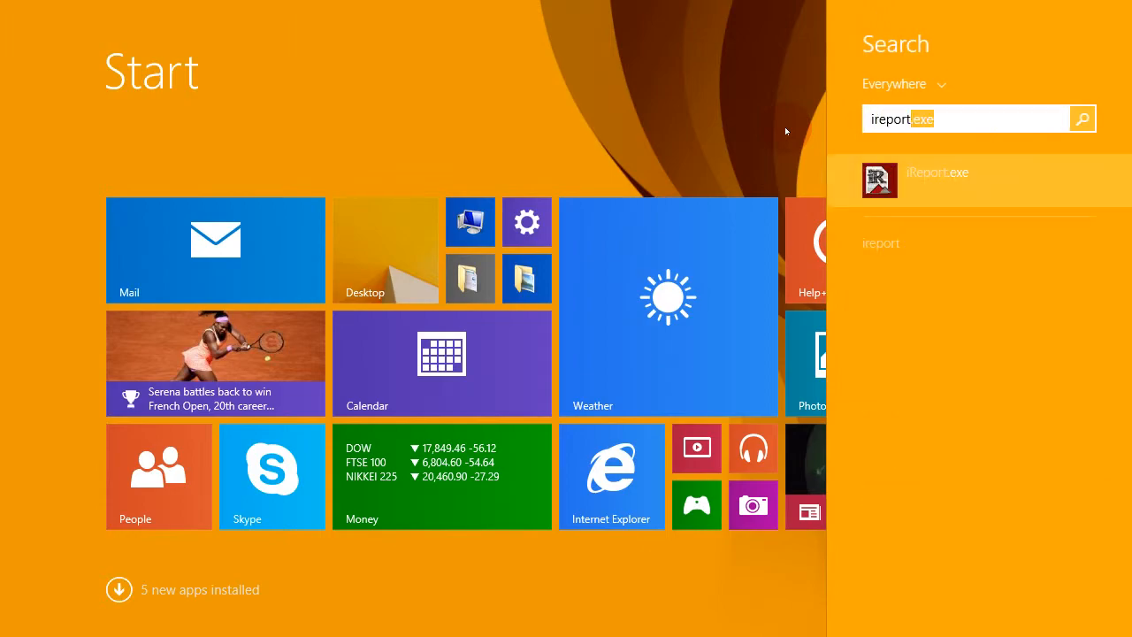
{"action": "key", "text": "Return"}
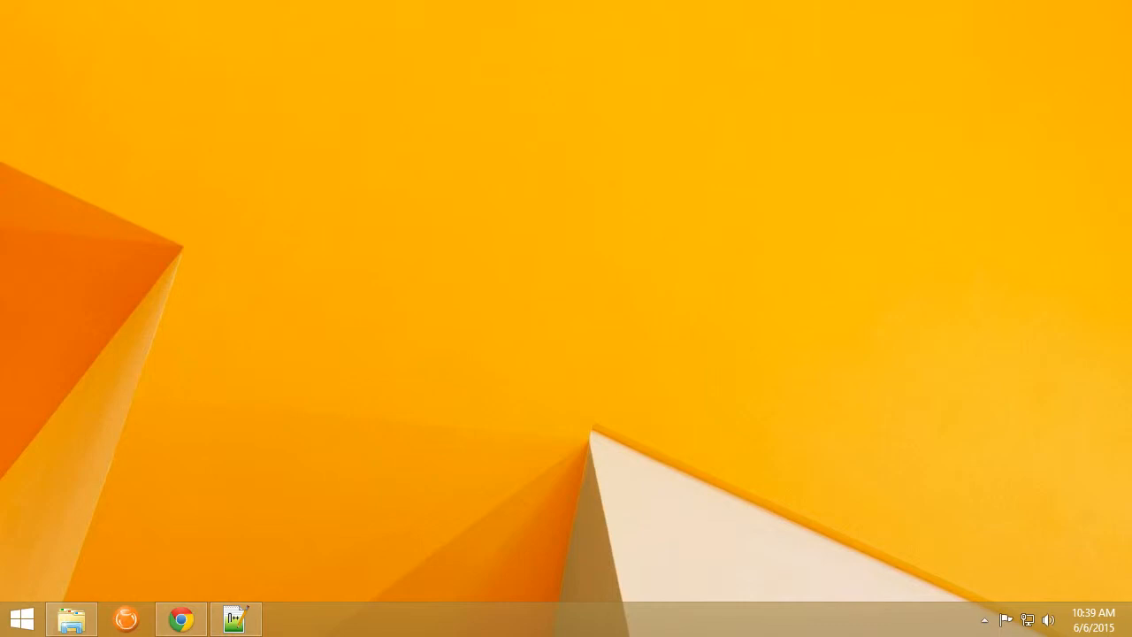
Bring back the iReport510\etc folder and open the context menu for ireport.conf.
{"action": "left_click", "coordinate": [74, 616]}
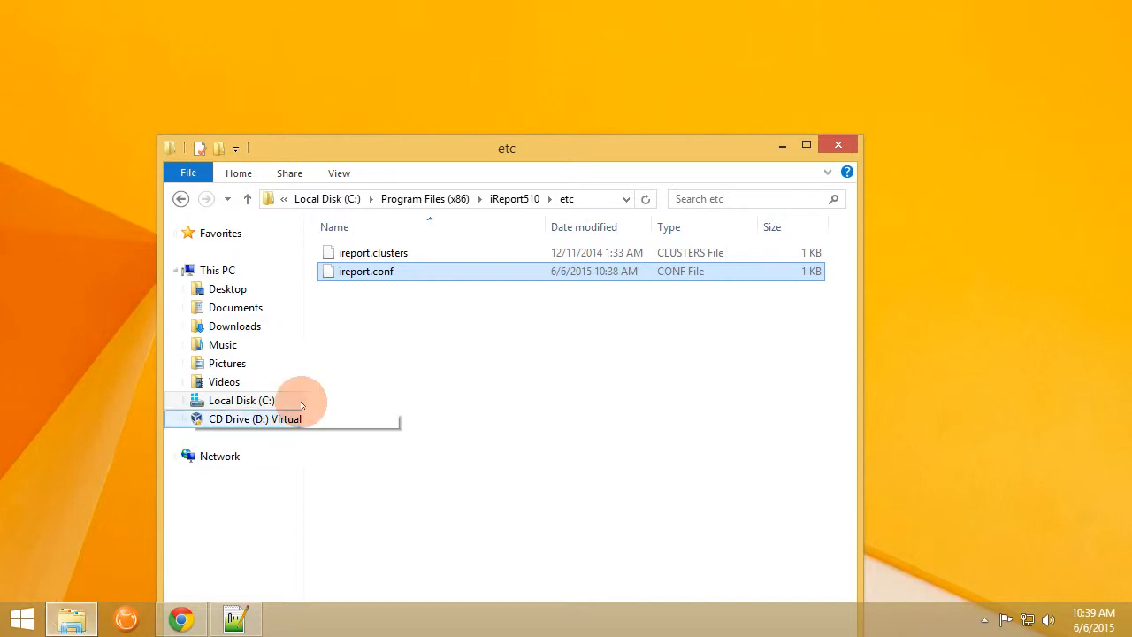
{"action": "right_click", "coordinate": [396, 274]}
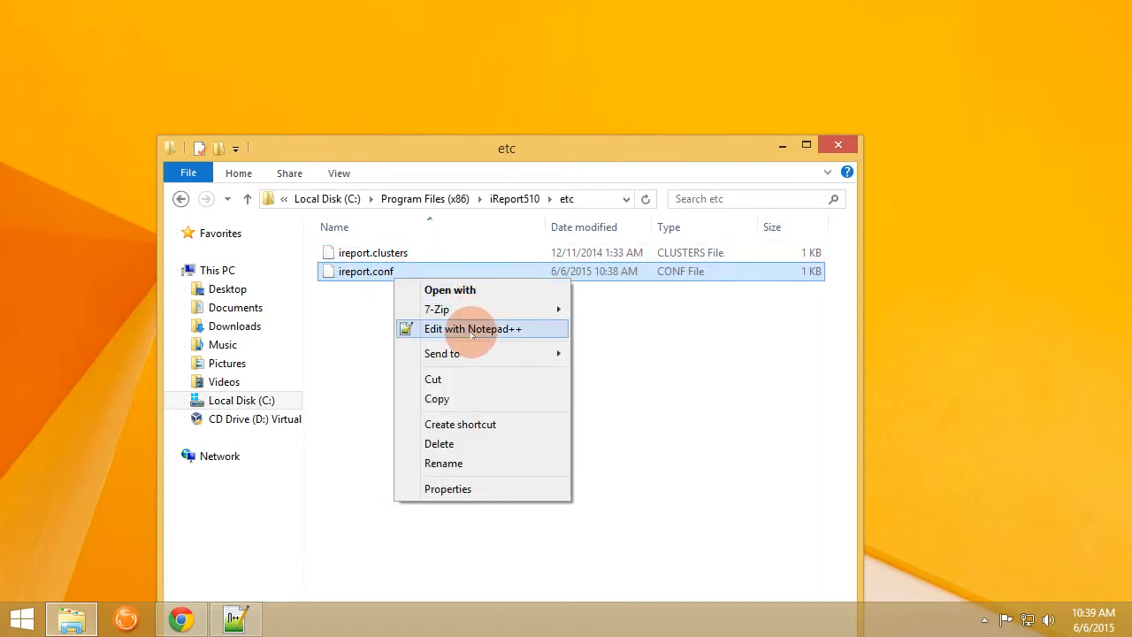
Open ireport.conf in Notepad++, select the line 11 jdkhome path, then begin a Start search.
{"action": "left_click", "coordinate": [461, 329]}
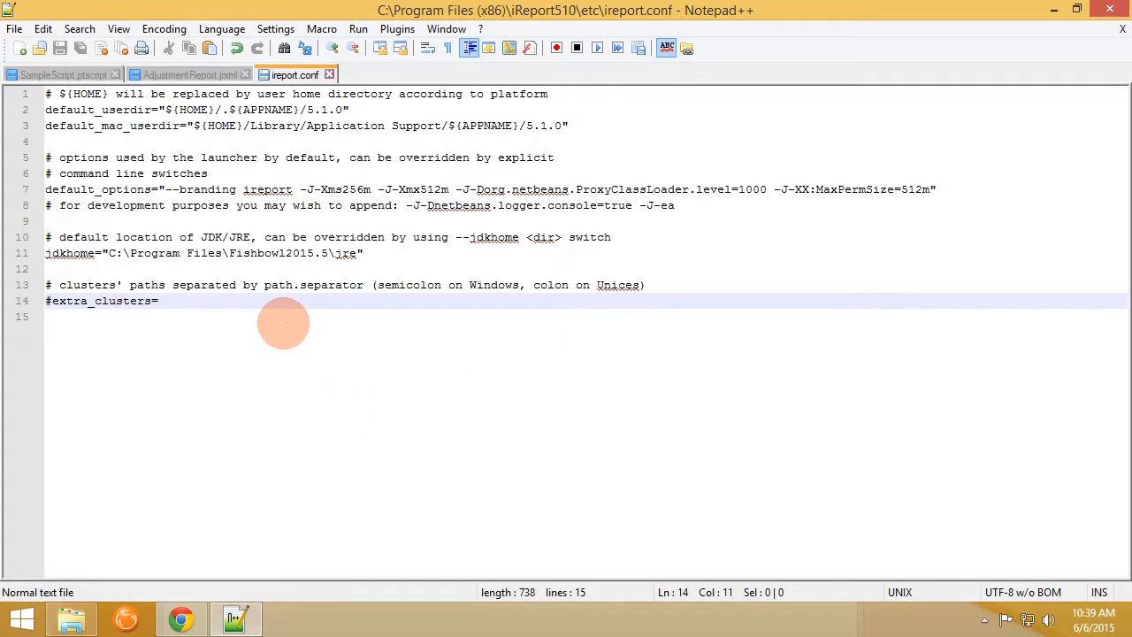
{"action": "key", "text": "Up"}
{"action": "key", "text": "Up"}
{"action": "key", "text": "Up"}
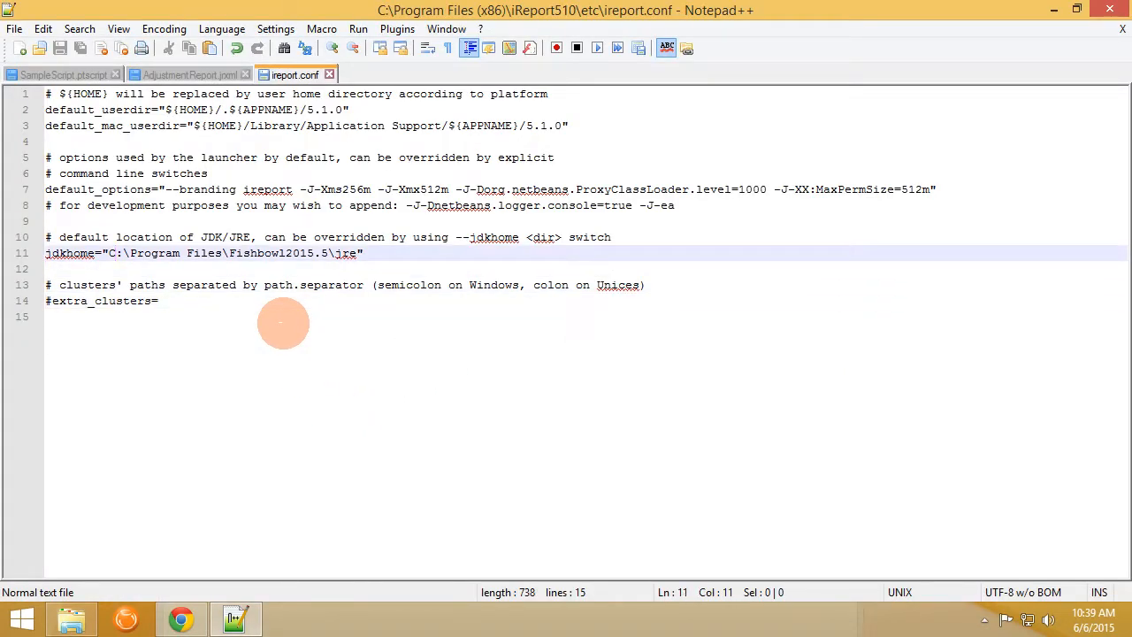
{"action": "key", "text": "Home"}
{"action": "key", "text": "End"}
{"action": "key", "text": "shift+Left"}
{"action": "key", "text": "shift+Left"}
{"action": "key", "text": "shift+Left"}
{"action": "key", "text": "shift+Left"}
{"action": "key", "text": "shift+Left"}
{"action": "key", "text": "shift+Left"}
{"action": "key", "text": "shift+Left"}
{"action": "key", "text": "shift+Left"}
{"action": "key", "text": "shift+Left"}
{"action": "key", "text": "shift+Left"}
{"action": "key", "text": "shift+Left"}
{"action": "key", "text": "shift+Left"}
{"action": "key", "text": "shift+Left"}
{"action": "key", "text": "shift+Left"}
{"action": "key", "text": "shift+Left"}
{"action": "key", "text": "shift+Left"}
{"action": "key", "text": "shift+Left"}
{"action": "key", "text": "shift+Left"}
{"action": "key", "text": "shift+Left"}
{"action": "key", "text": "shift+Left"}
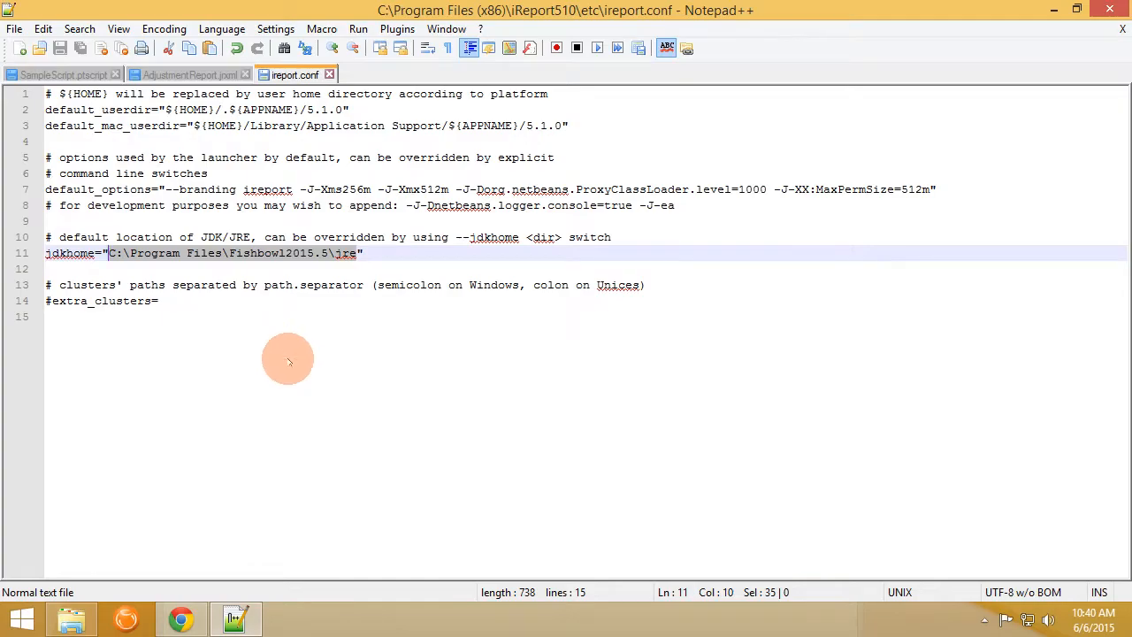
{"action": "key", "text": "super"}
Launch iReport Designer 5.1.0 from the 'ireport' search, then restore the iReport510\etc folder.
{"action": "type", "text": "irepor"}
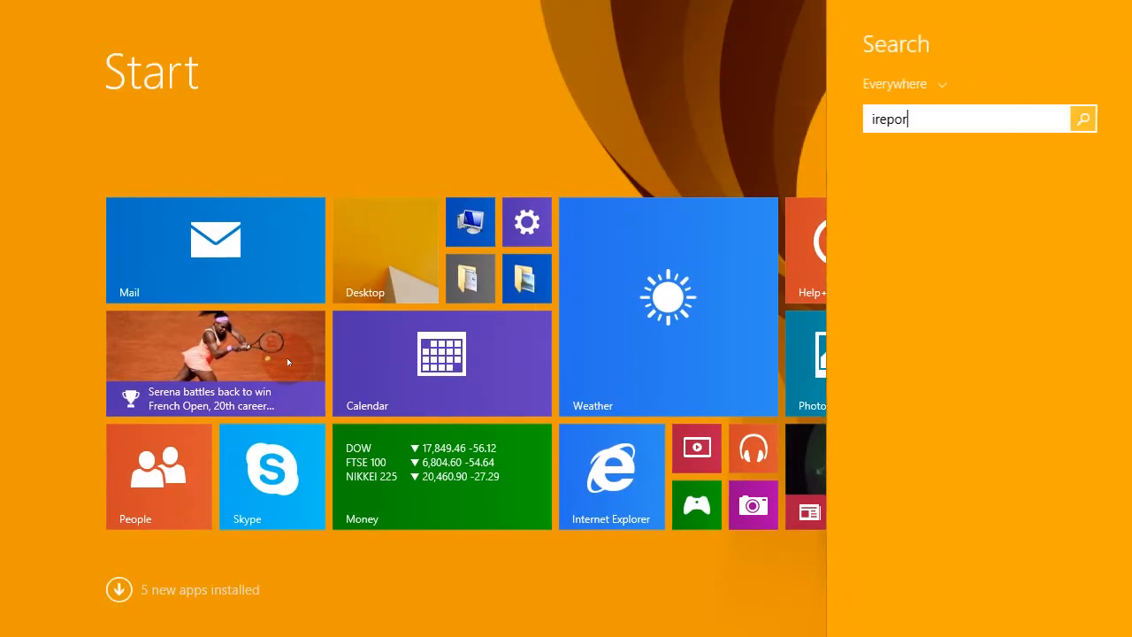
{"action": "type", "text": "t"}
{"action": "key", "text": "Return"}
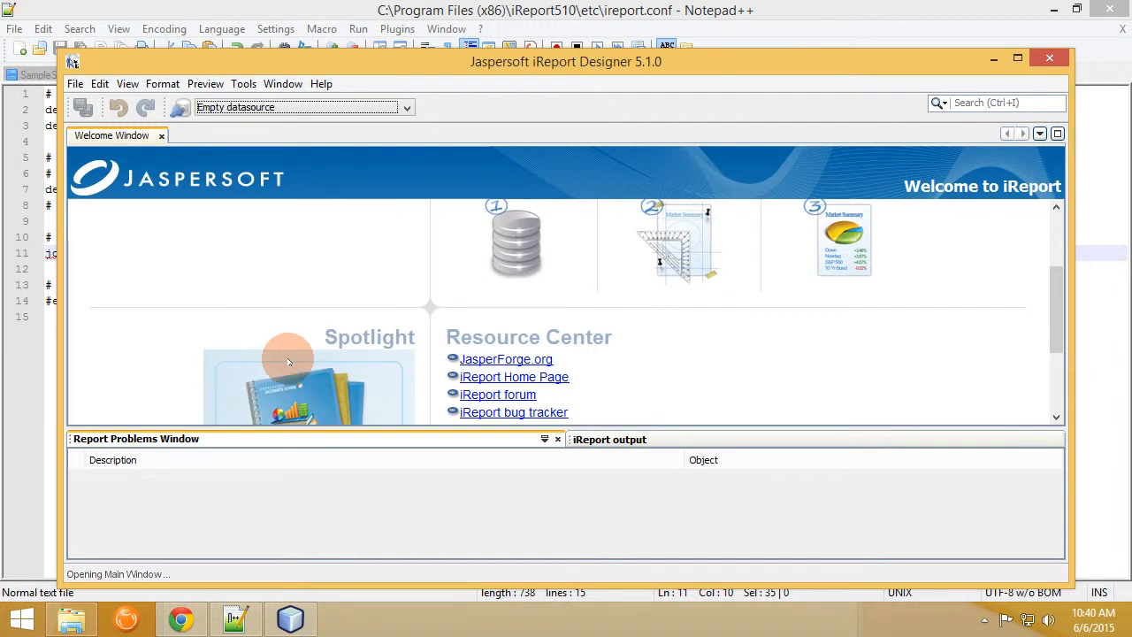
{"action": "left_click", "coordinate": [71, 623]}
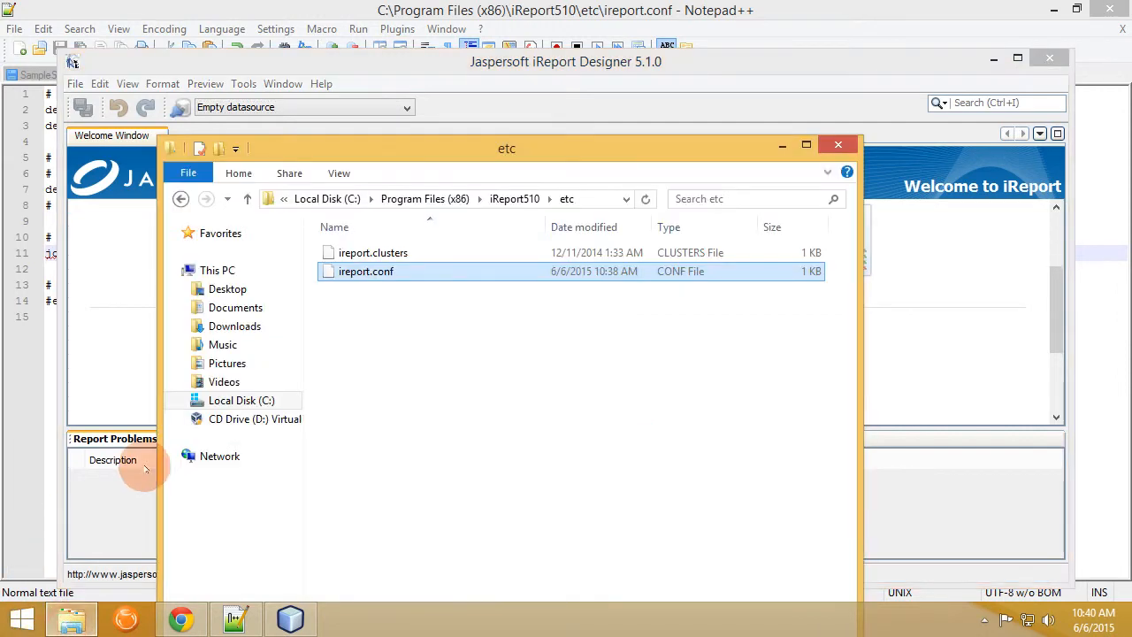
Give the Users group Modify and Write permissions on ireport.conf through its Security properties.
{"action": "right_click", "coordinate": [389, 272]}
{"action": "left_click", "coordinate": [432, 479]}
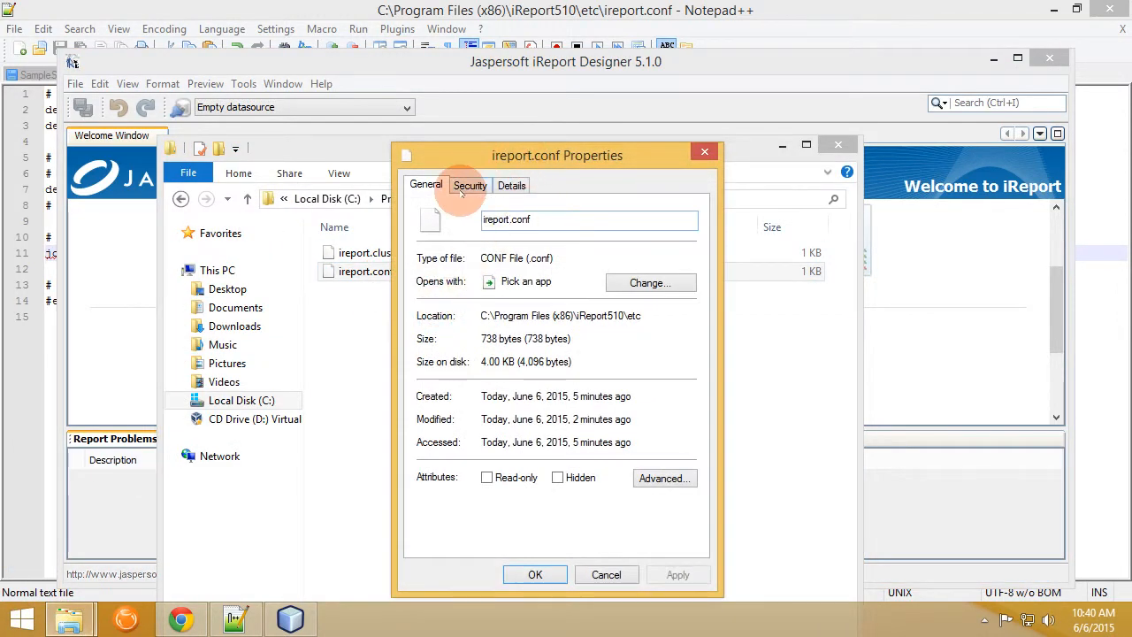
{"action": "left_click", "coordinate": [466, 182]}
{"action": "left_click", "coordinate": [518, 301]}
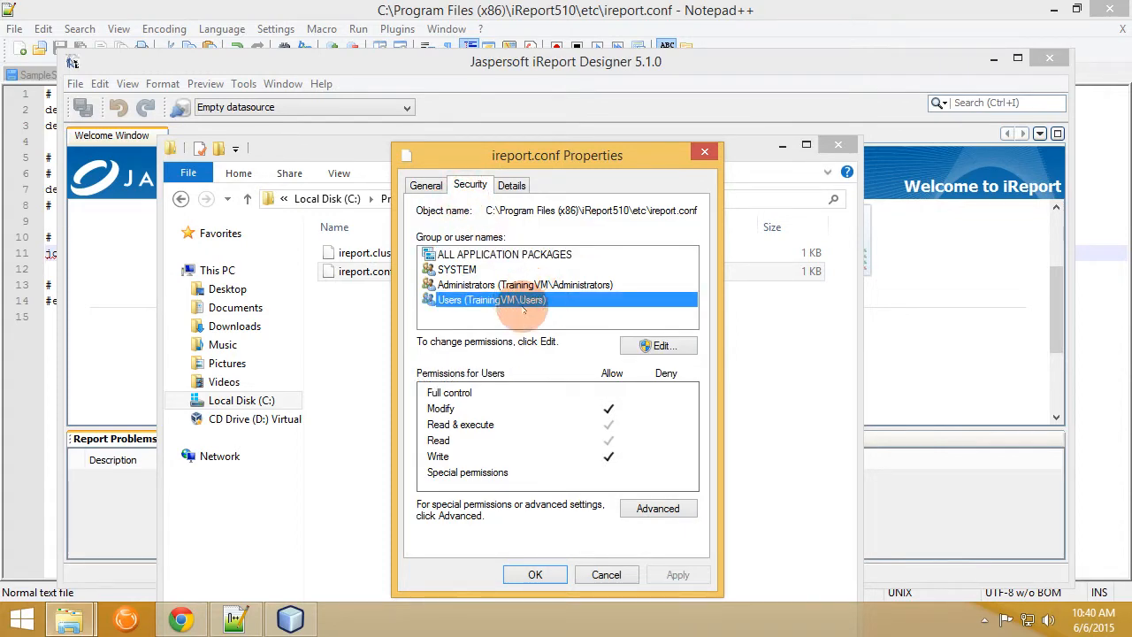
{"action": "left_click", "coordinate": [636, 349]}
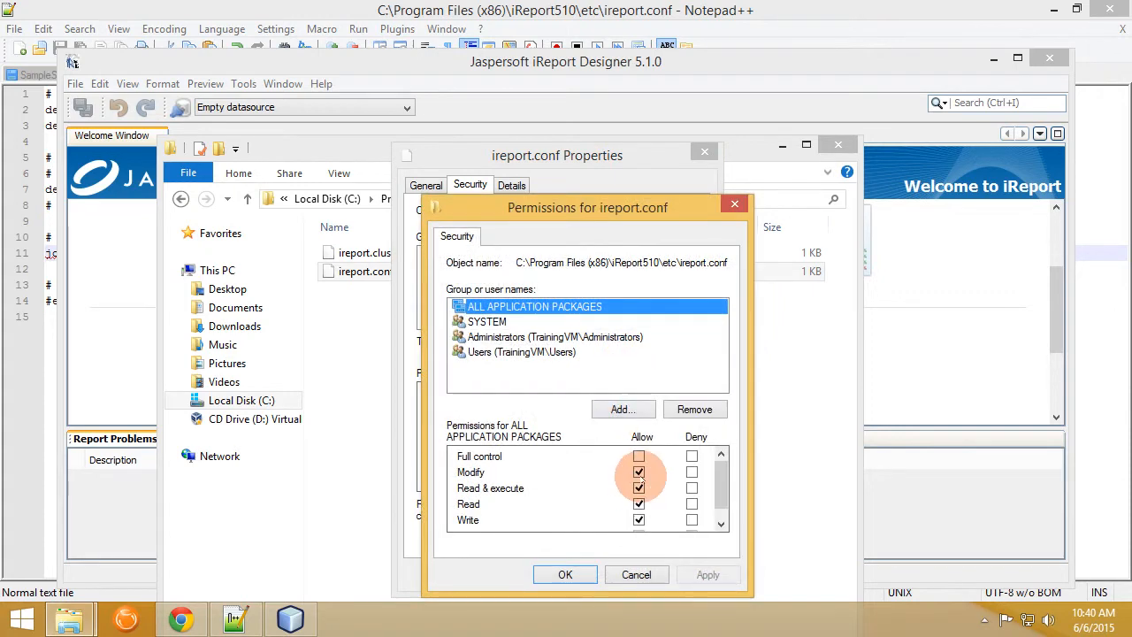
{"action": "left_click", "coordinate": [503, 353]}
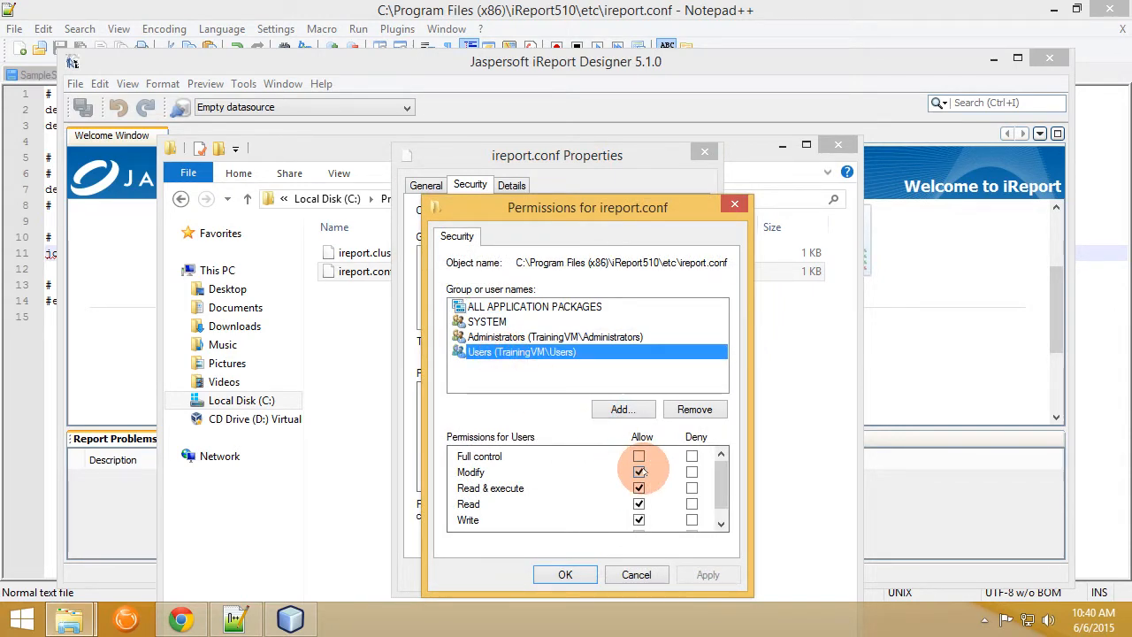
{"action": "left_click", "coordinate": [565, 575]}
{"action": "left_click", "coordinate": [547, 577]}
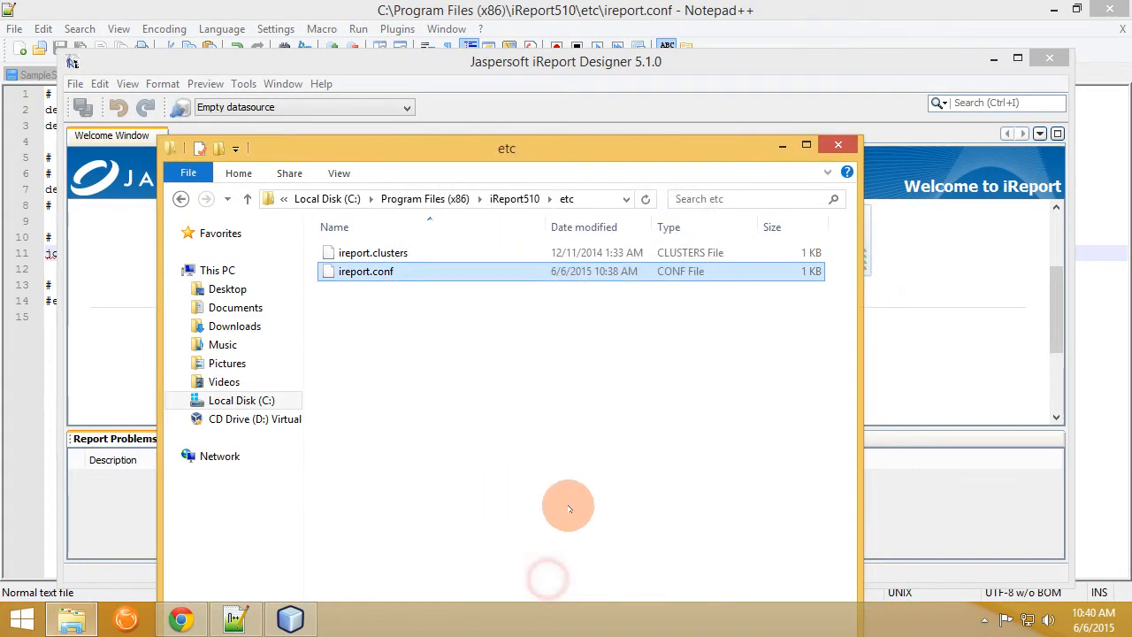
Minimize Explorer, maximize the iReport window, and open Tools > Options.
{"action": "left_click", "coordinate": [781, 145]}
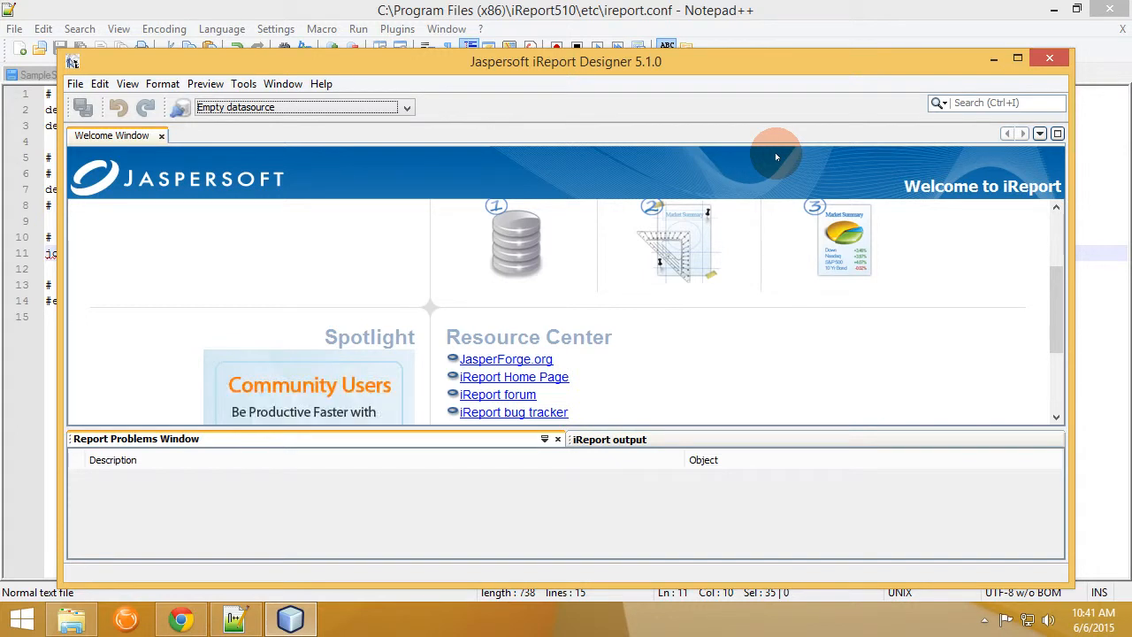
{"action": "double_click", "coordinate": [669, 55]}
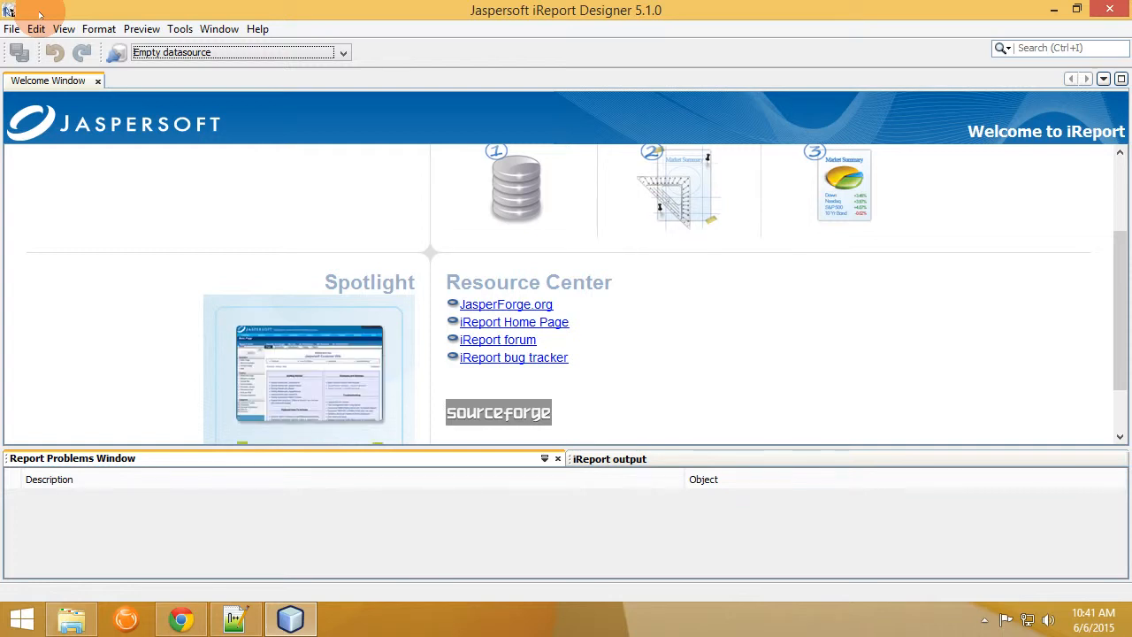
{"action": "left_click", "coordinate": [180, 28]}
{"action": "left_click", "coordinate": [214, 175]}
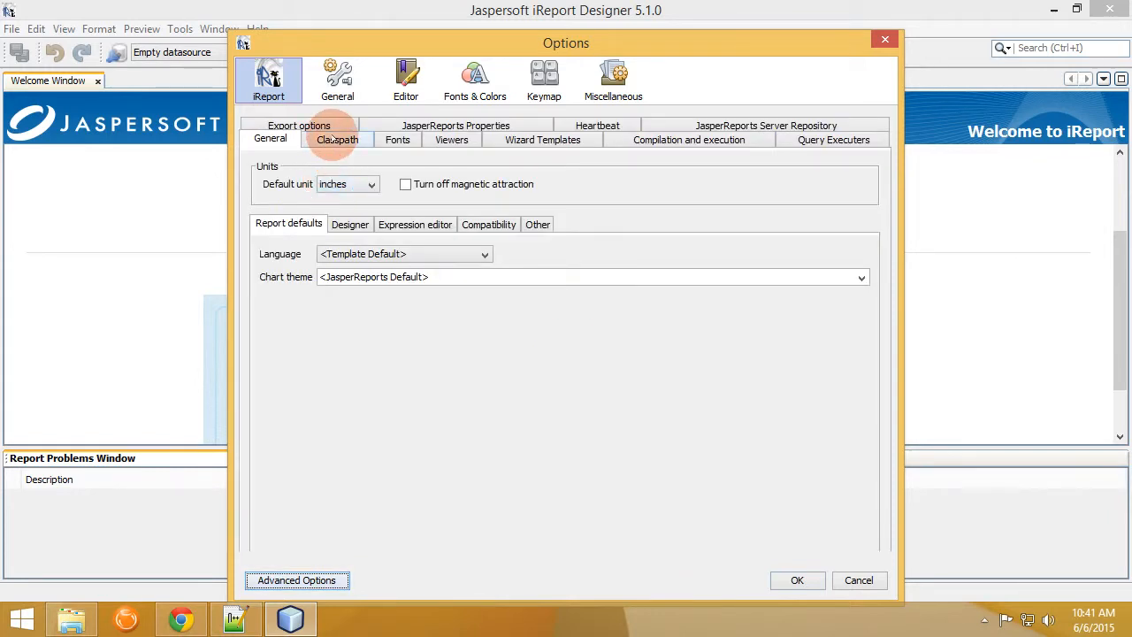
Add every JAR from C:\Program Files\Fishbowl2015.5\lib to the iReport classpath.
{"action": "left_click", "coordinate": [337, 139]}
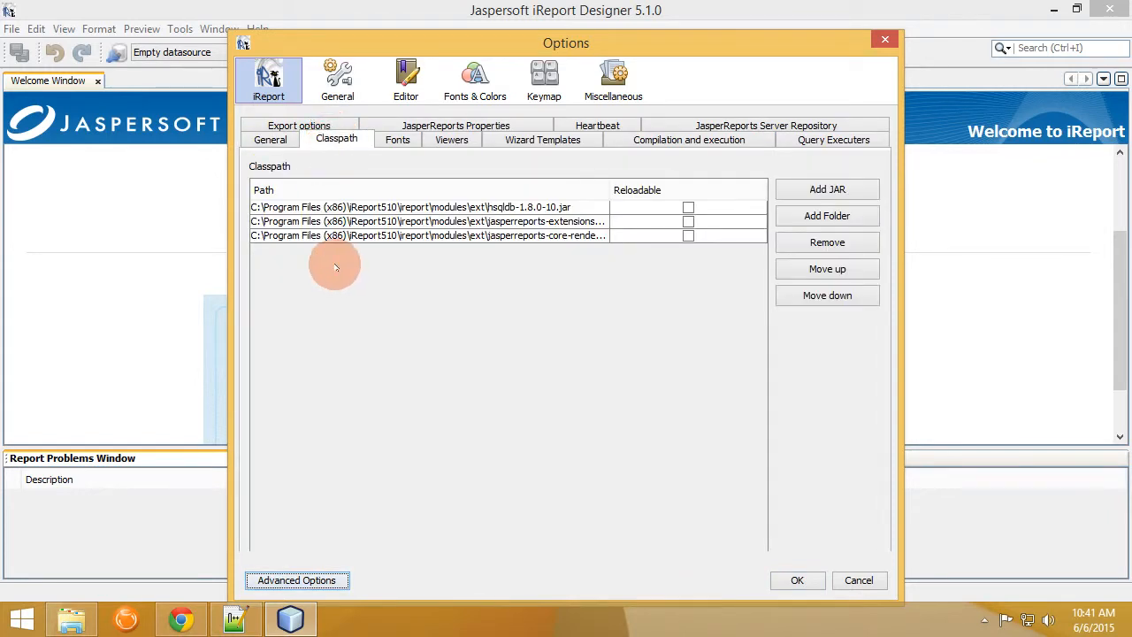
{"action": "left_click", "coordinate": [809, 189]}
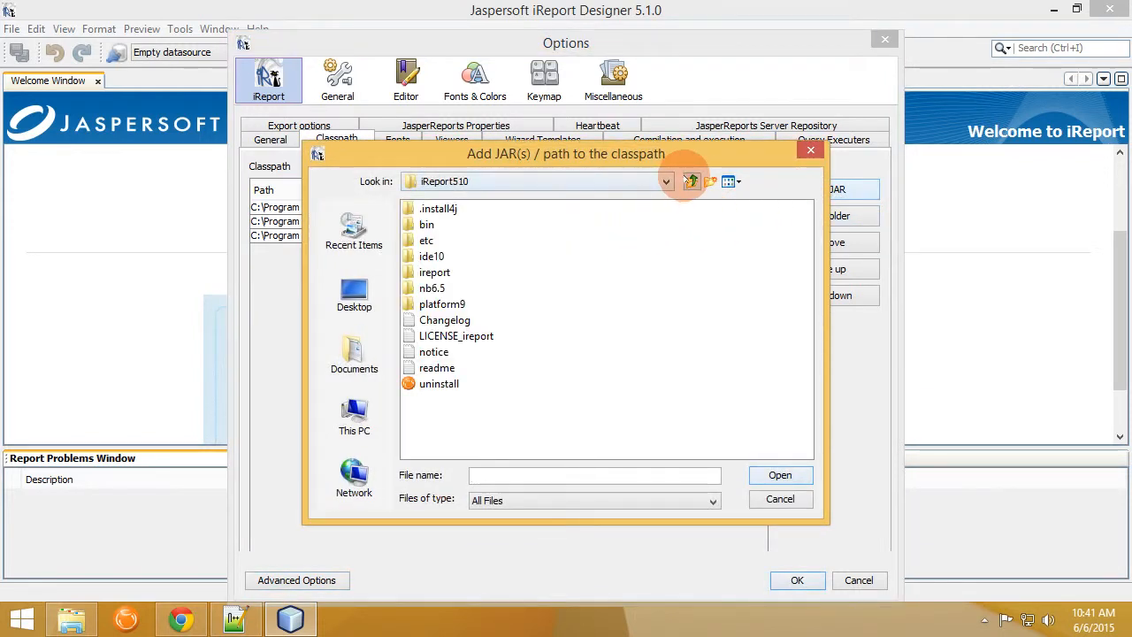
{"action": "left_click", "coordinate": [691, 182]}
{"action": "left_click", "coordinate": [691, 181]}
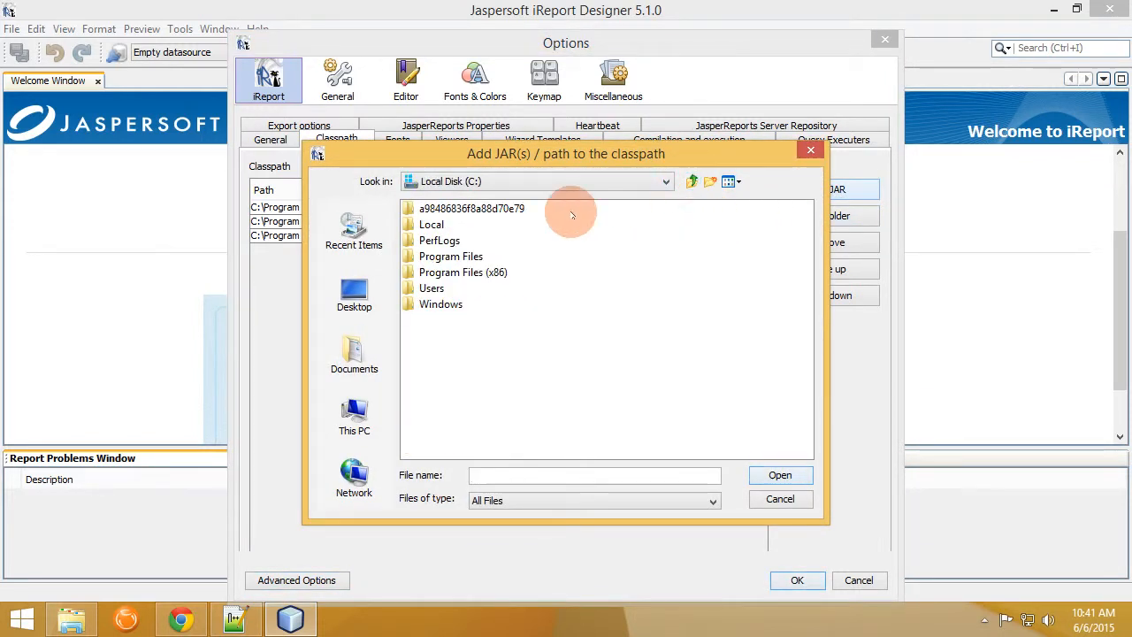
{"action": "double_click", "coordinate": [455, 256]}
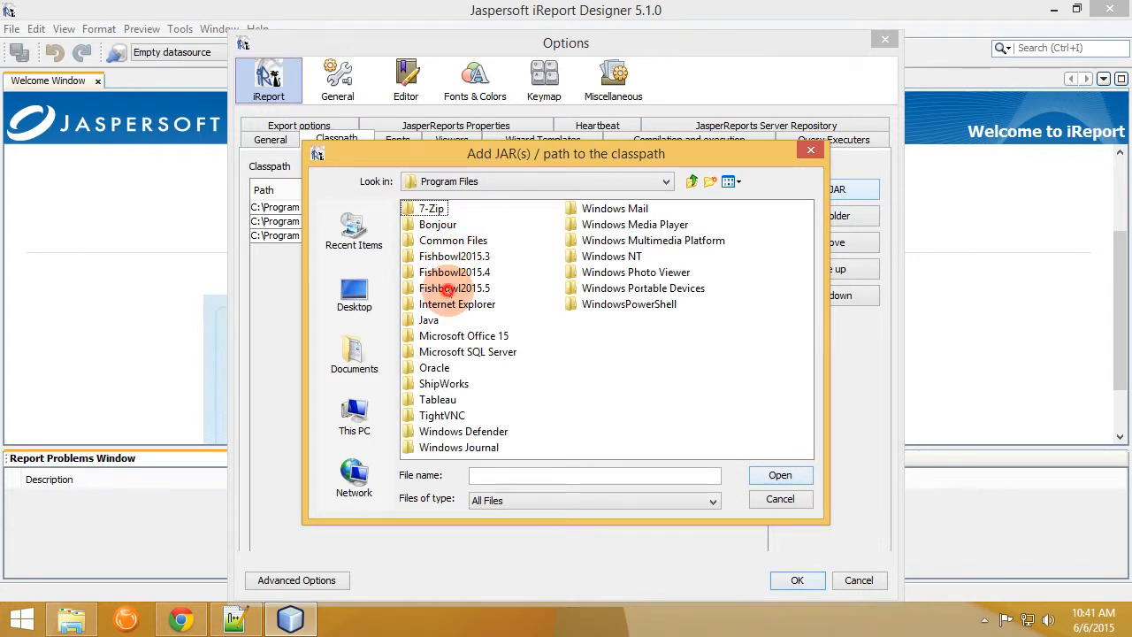
{"action": "double_click", "coordinate": [451, 288]}
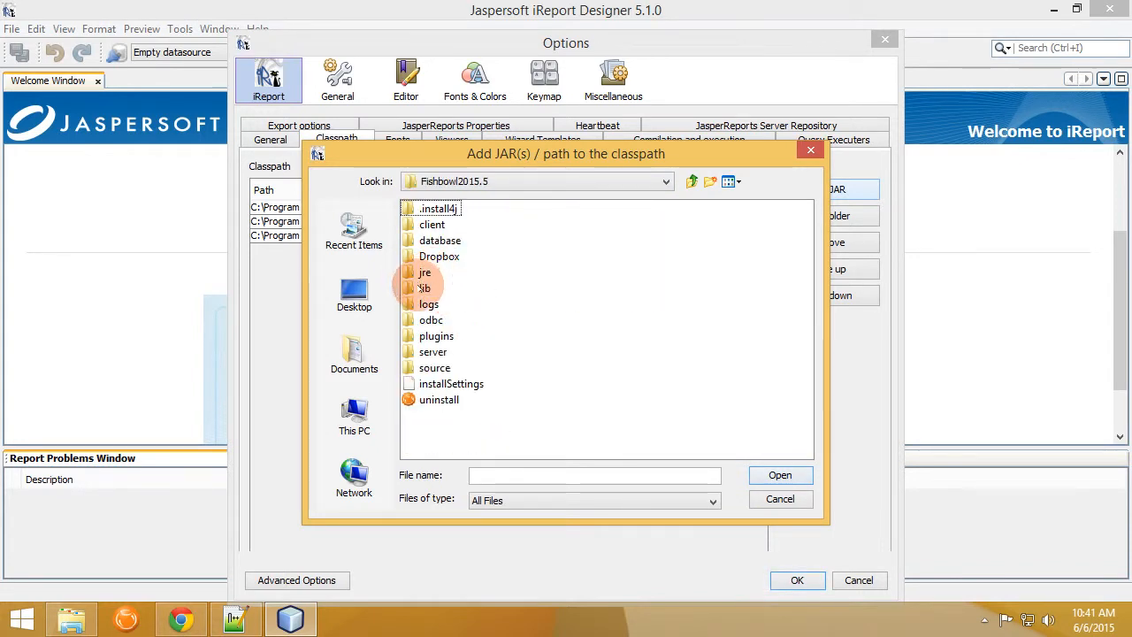
{"action": "double_click", "coordinate": [421, 288]}
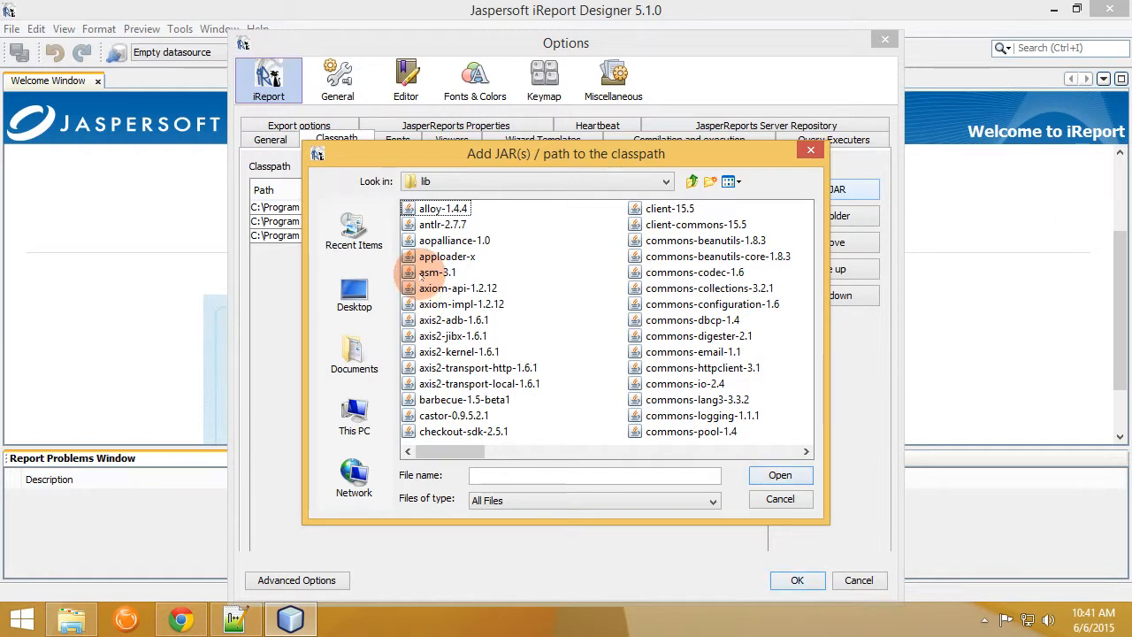
{"action": "key", "text": "ctrl+a"}
{"action": "left_click", "coordinate": [780, 474]}
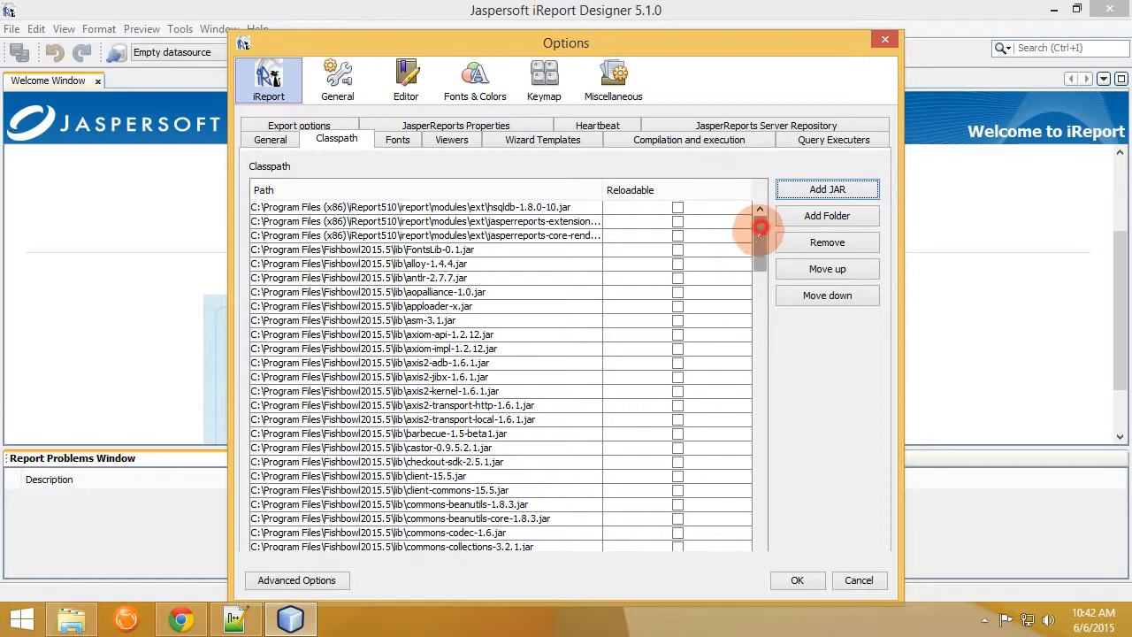
{"action": "left_click_drag", "start_coordinate": [757, 223], "coordinate": [758, 566]}
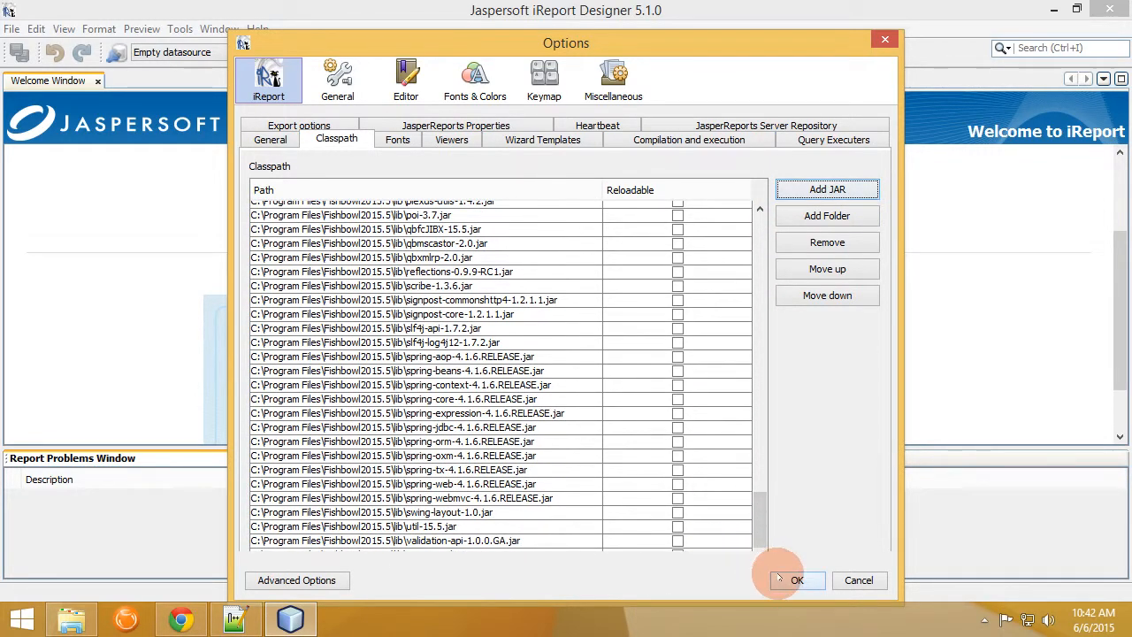
{"action": "left_click", "coordinate": [795, 579]}
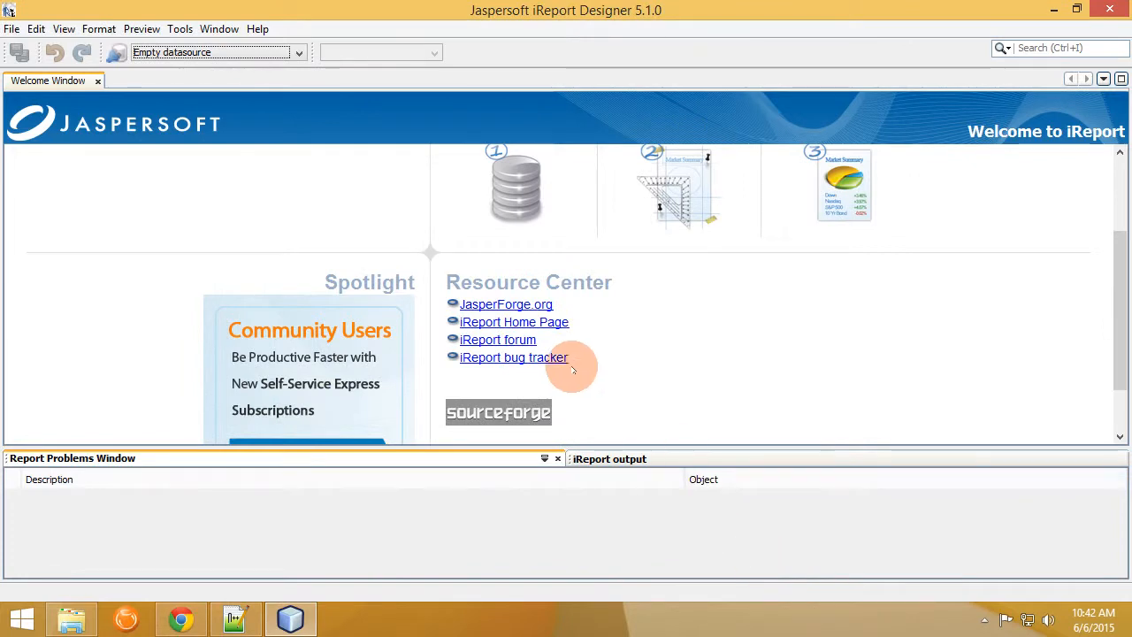
Start a new datasource from the Report Datasources list, then bring Chrome to the front.
{"action": "left_click", "coordinate": [116, 52]}
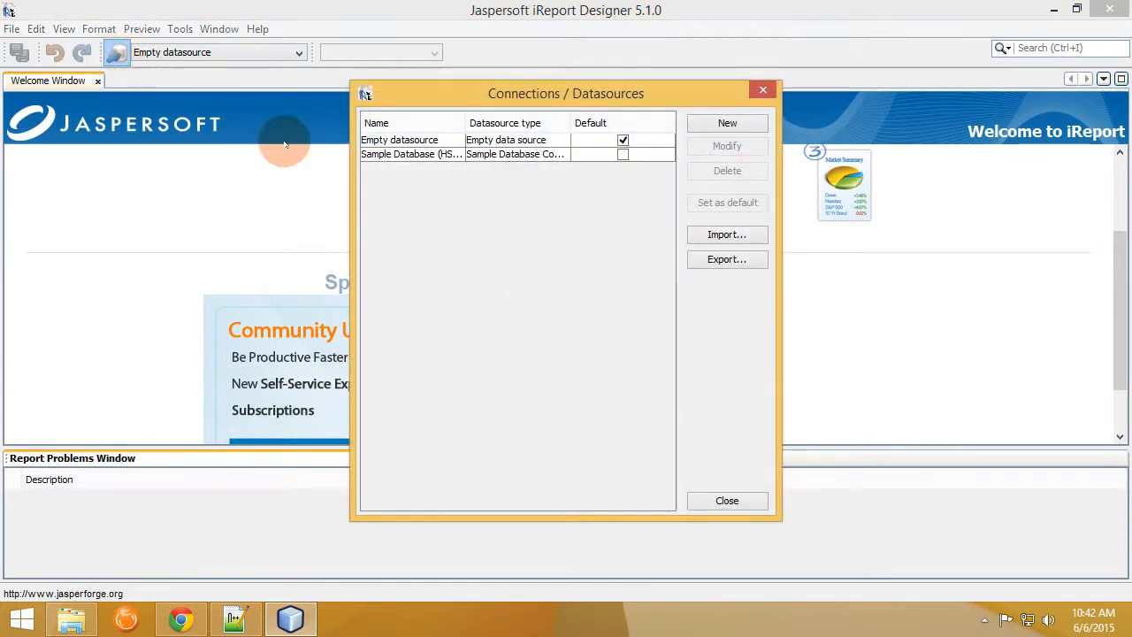
{"action": "left_click", "coordinate": [718, 124]}
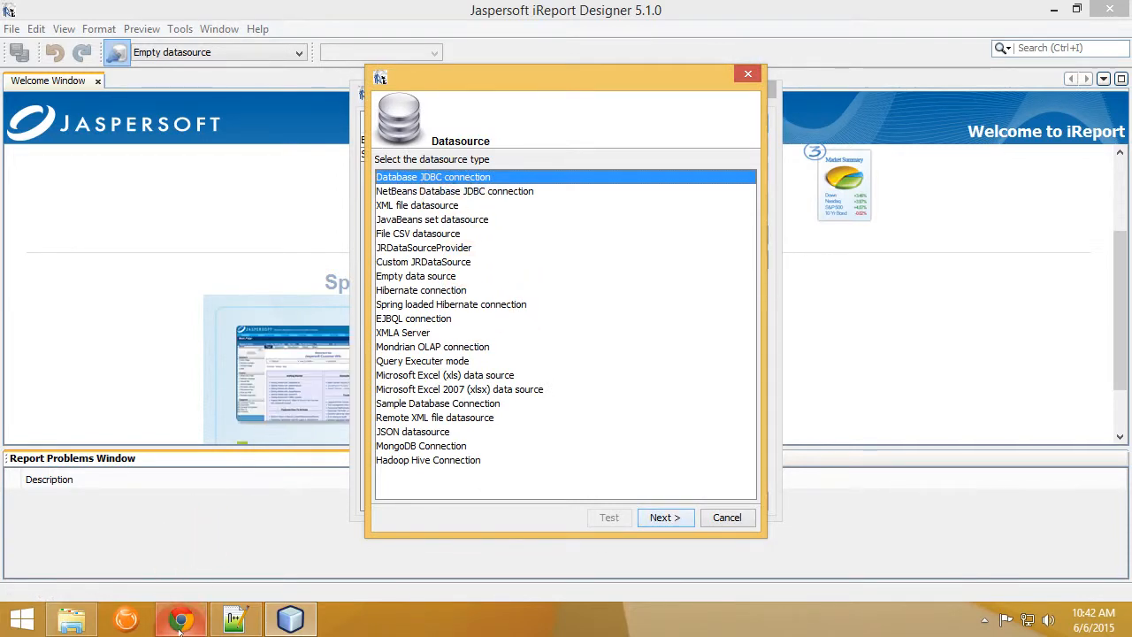
{"action": "left_click", "coordinate": [227, 543]}
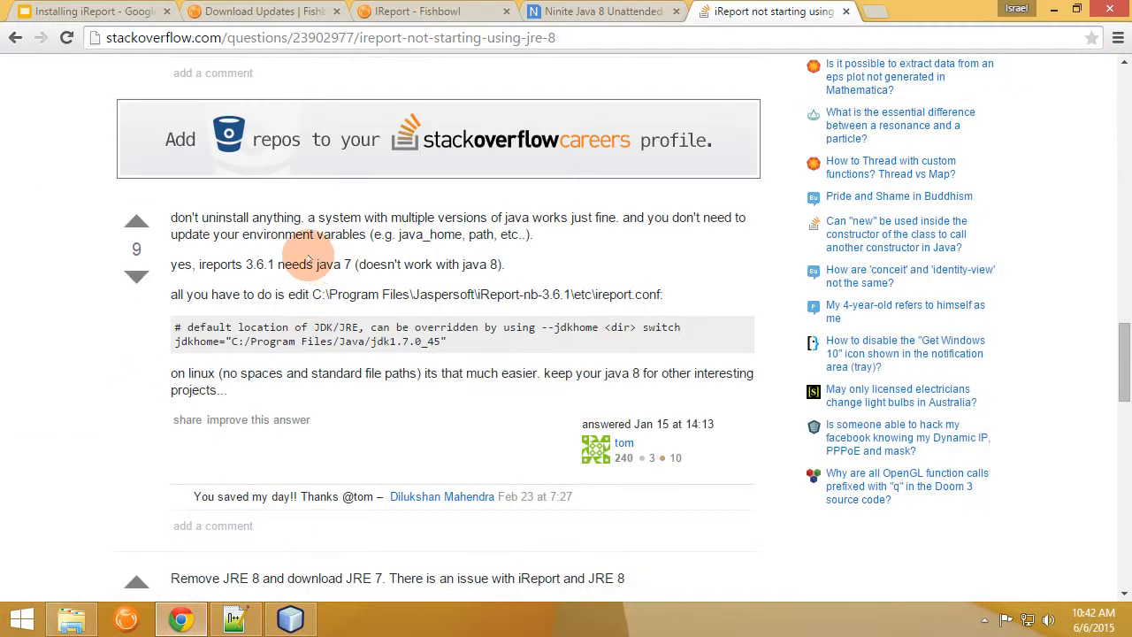
Review the iReport wiki page's 'Connect to a Database' steps 1–2, then return to iReport's datasource type dialog.
{"action": "left_click", "coordinate": [424, 11]}
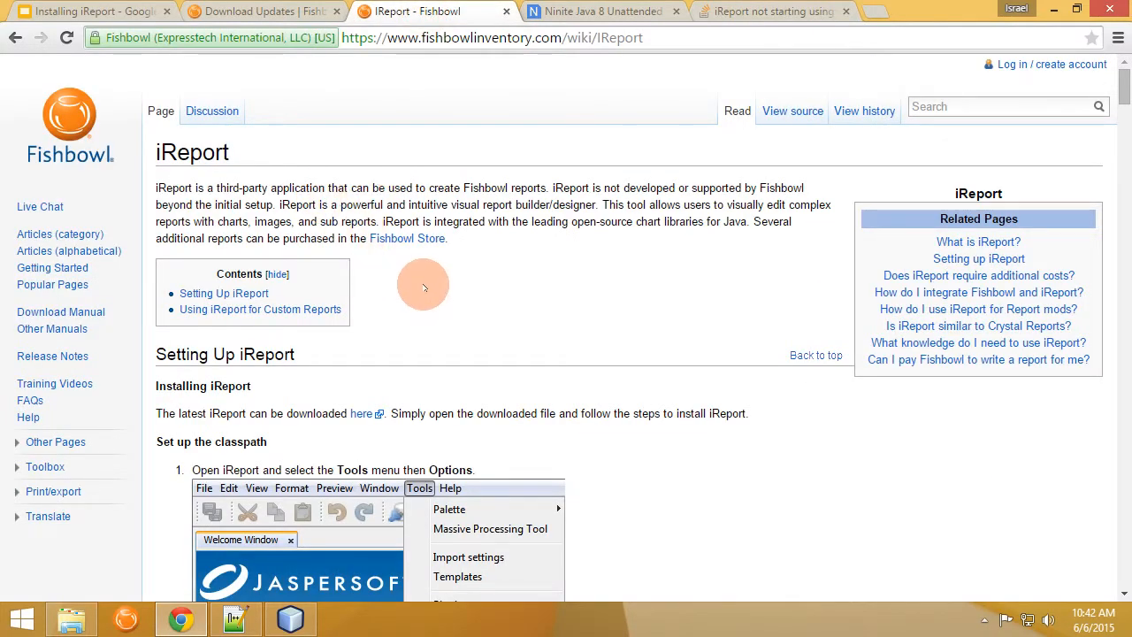
{"action": "scroll", "coordinate": [414, 287], "scroll_direction": "down", "scroll_amount": 7}
{"action": "scroll", "coordinate": [420, 283], "scroll_direction": "down", "scroll_amount": 9}
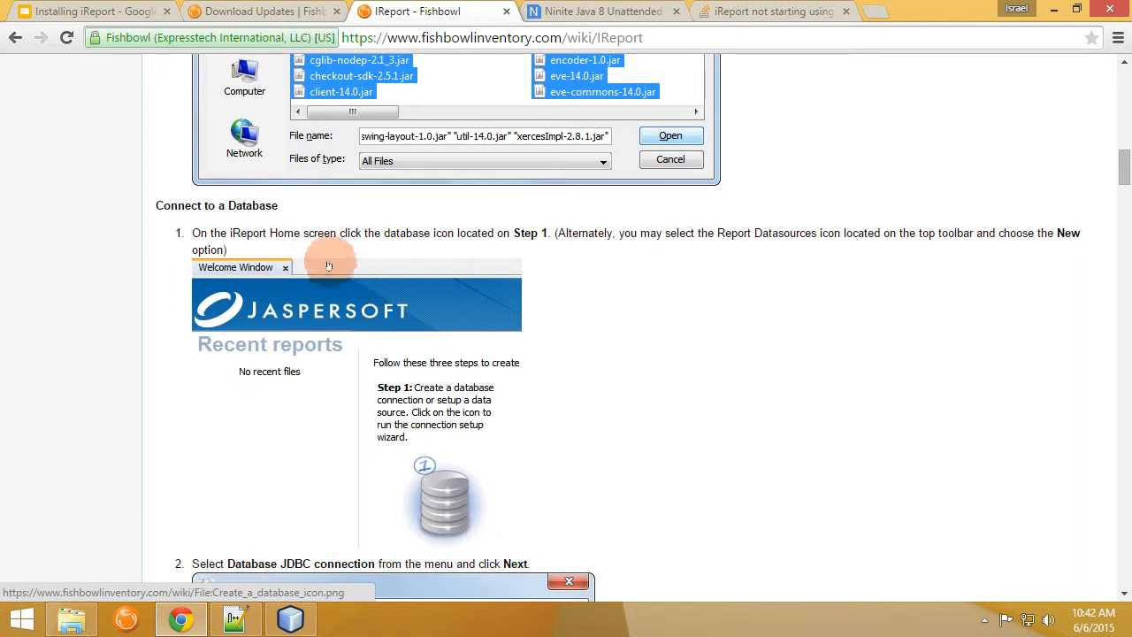
{"action": "triple_click", "coordinate": [172, 205]}
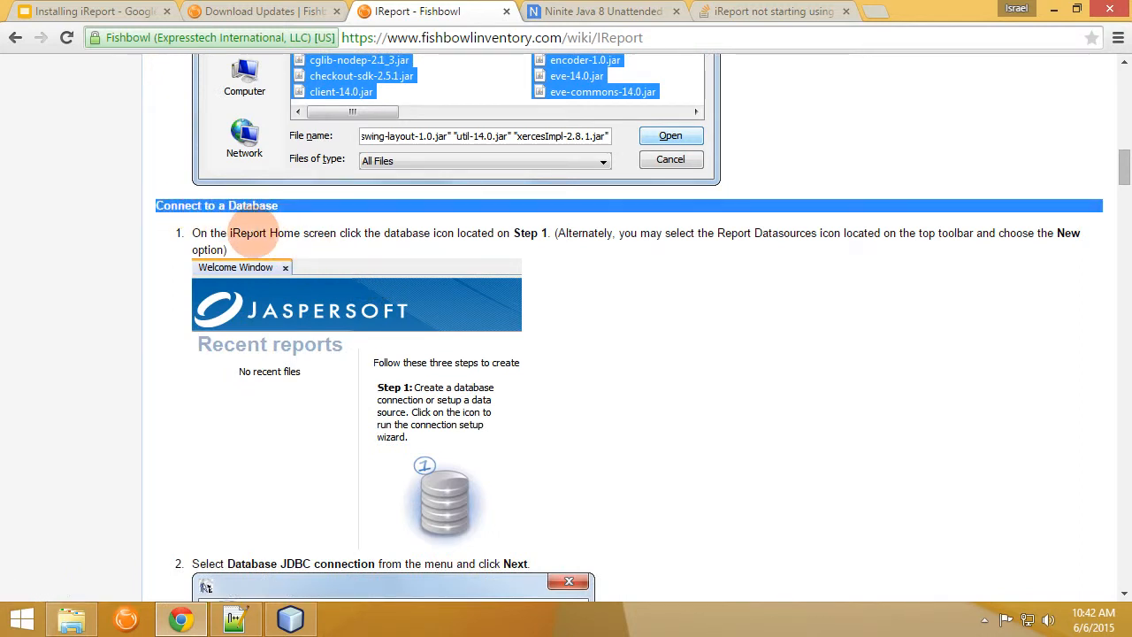
{"action": "triple_click", "coordinate": [284, 233]}
{"action": "scroll", "coordinate": [276, 256], "scroll_direction": "down", "scroll_amount": 4}
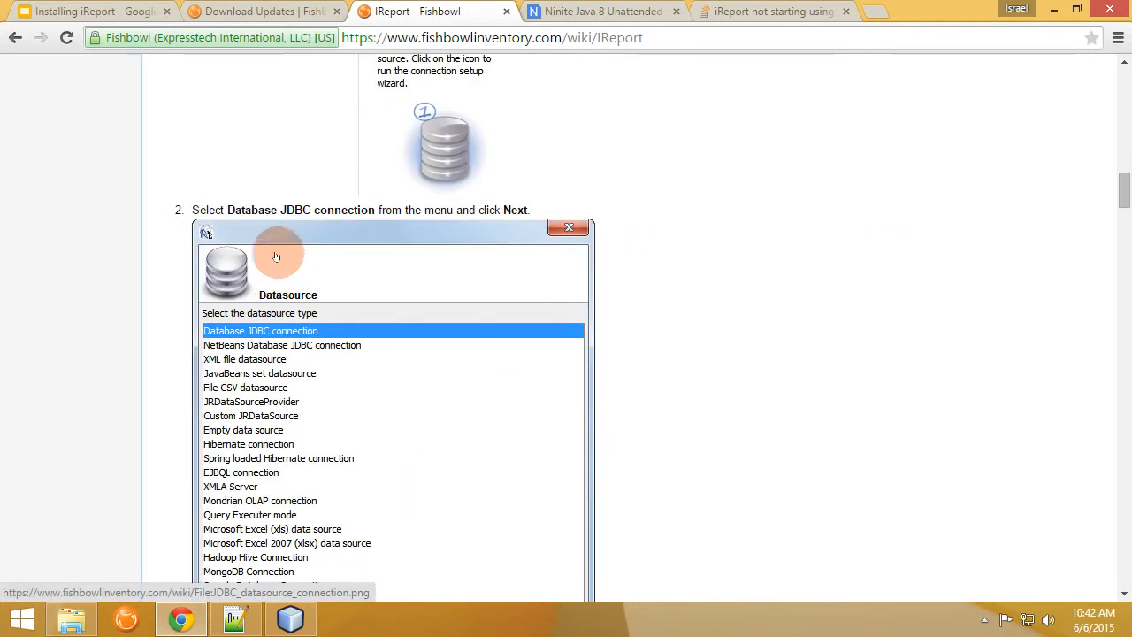
{"action": "left_click_drag", "start_coordinate": [195, 209], "coordinate": [529, 212]}
{"action": "scroll", "coordinate": [172, 232], "scroll_direction": "down", "scroll_amount": 2}
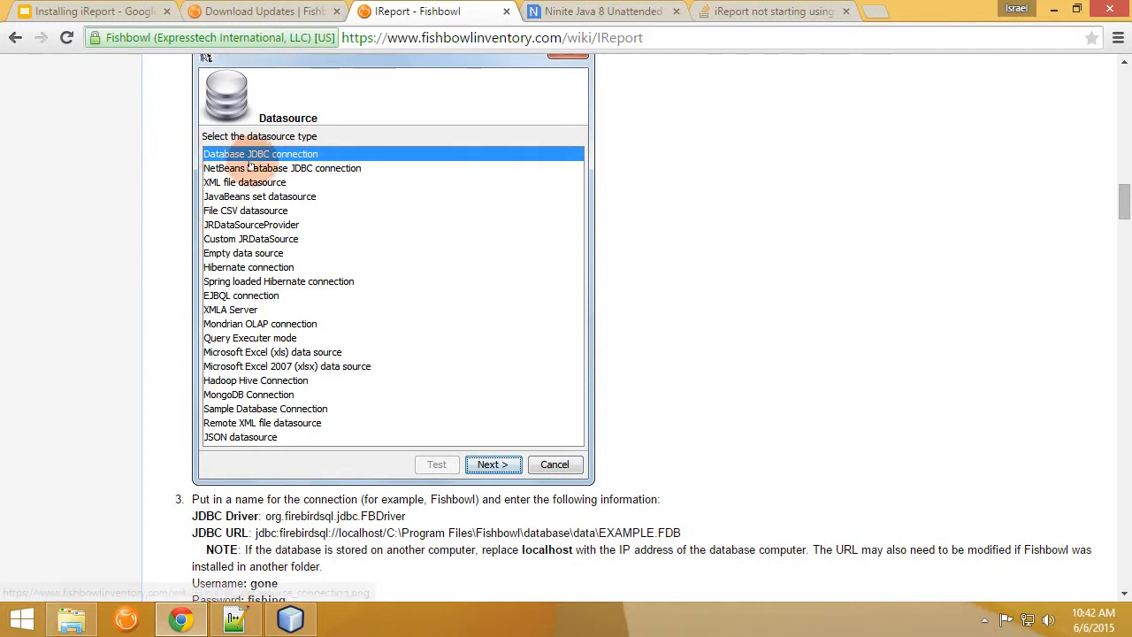
{"action": "left_click", "coordinate": [290, 619]}
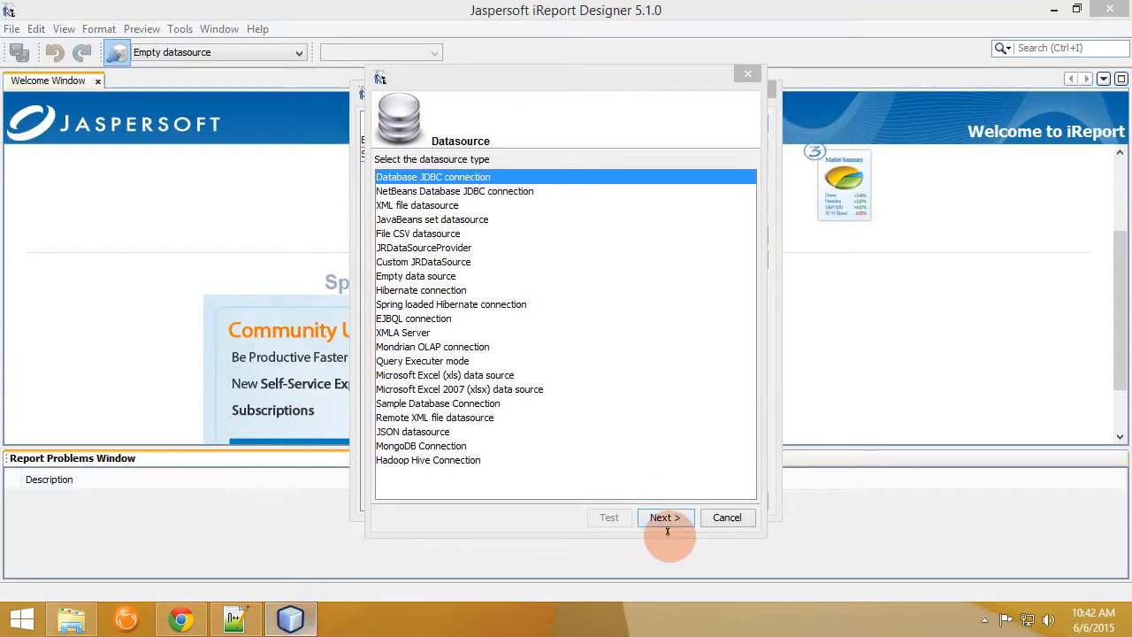
Copy org.firebirdsql.jdbc.FBDriver from the Fishbowl wiki into the JDBC Driver field.
{"action": "left_click", "coordinate": [181, 619]}
{"action": "scroll", "coordinate": [247, 370], "scroll_direction": "down", "scroll_amount": 2}
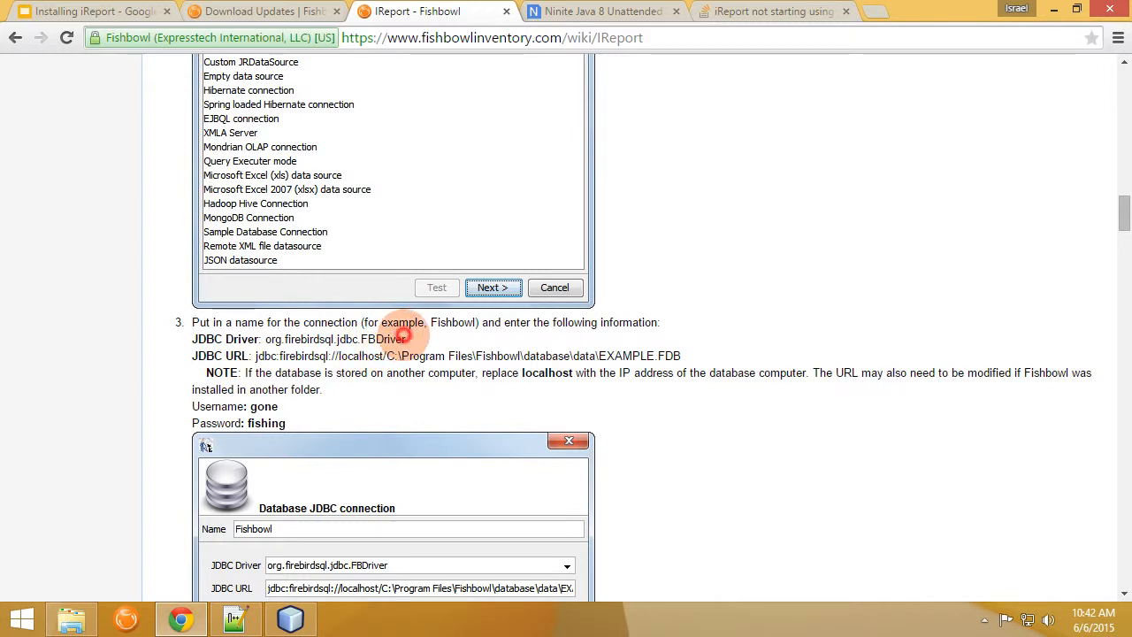
{"action": "left_click_drag", "start_coordinate": [407, 340], "coordinate": [264, 340]}
{"action": "key", "text": "ctrl+c"}
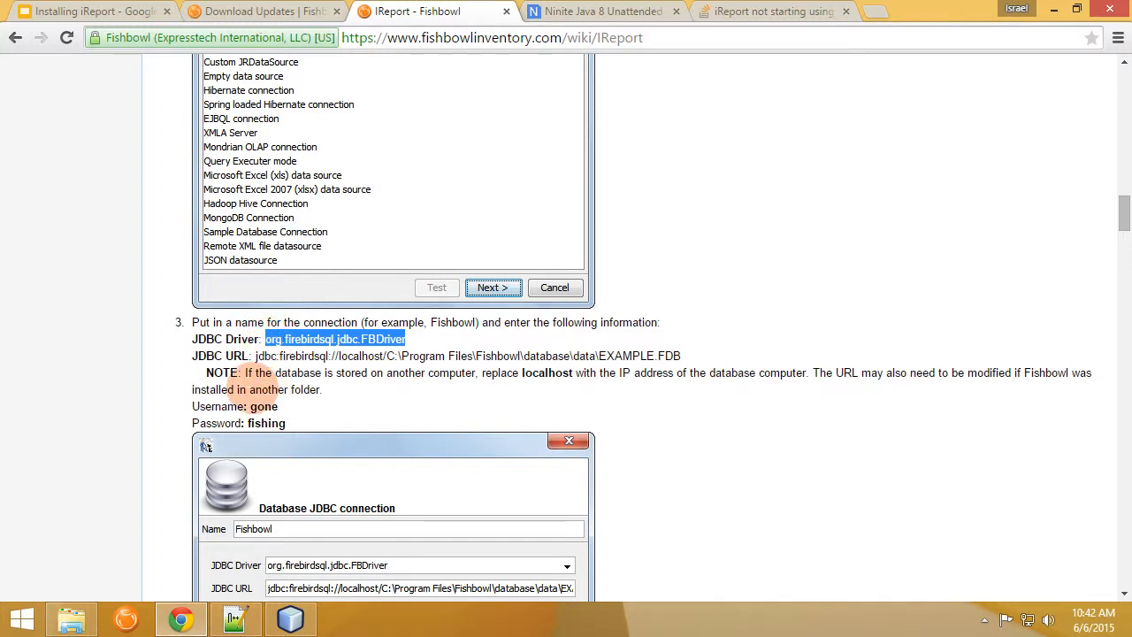
{"action": "left_click", "coordinate": [291, 619]}
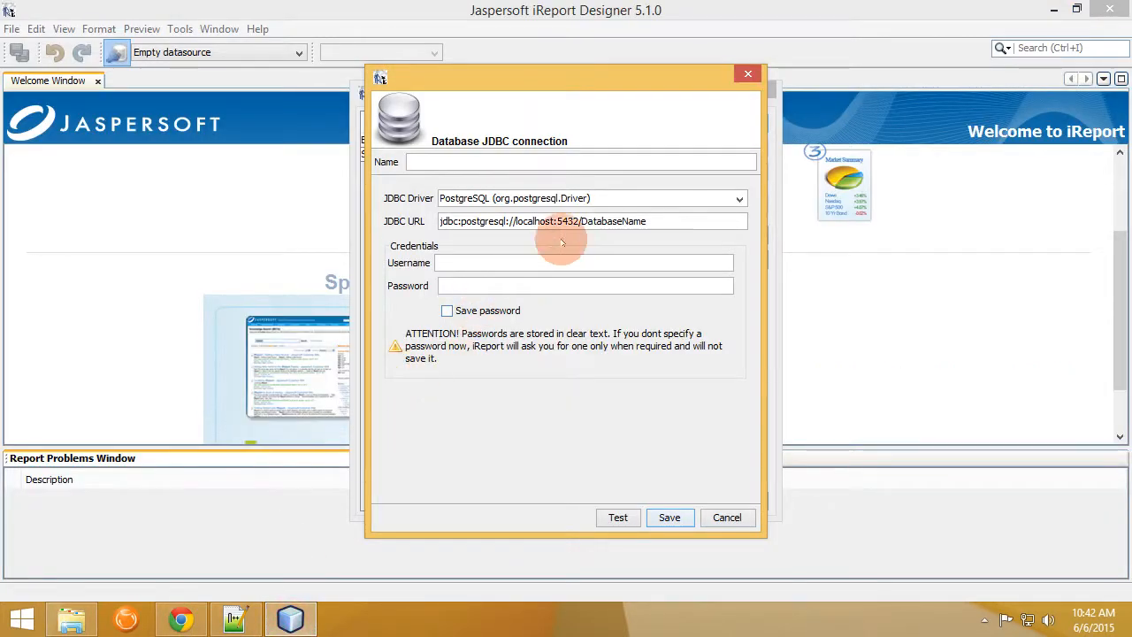
{"action": "left_click_drag", "start_coordinate": [609, 198], "coordinate": [442, 198]}
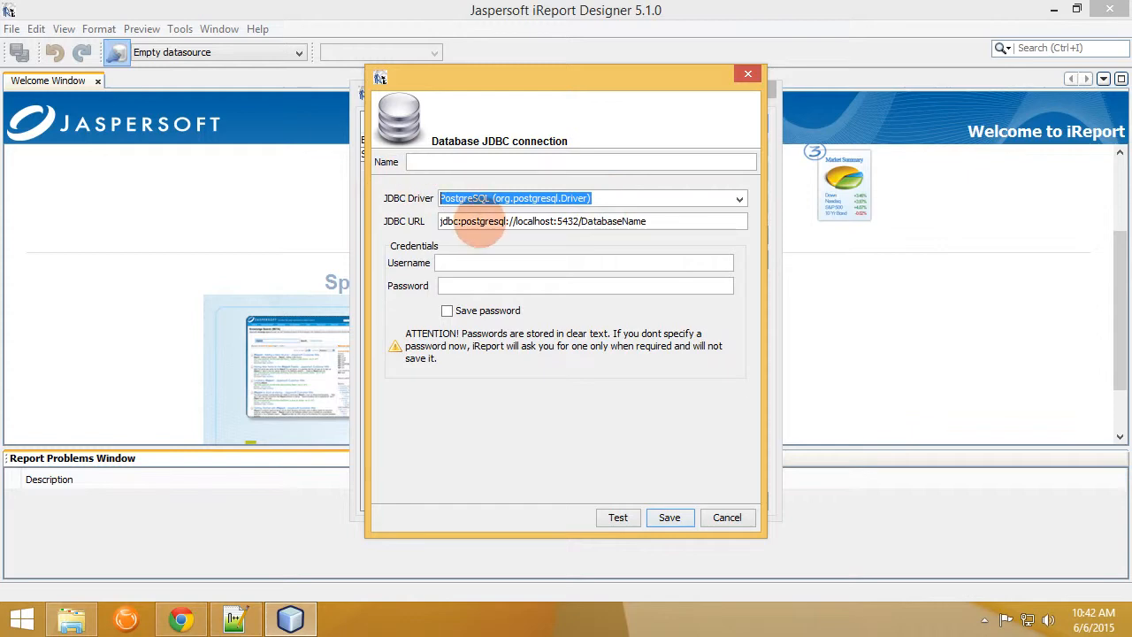
{"action": "key", "text": "ctrl+v"}
Paste the wiki's Firebird JDBC URL and change its path to Fishbowl2015.5\database\data\EXAMPLE.FDB.
{"action": "key", "text": "alt+Tab"}
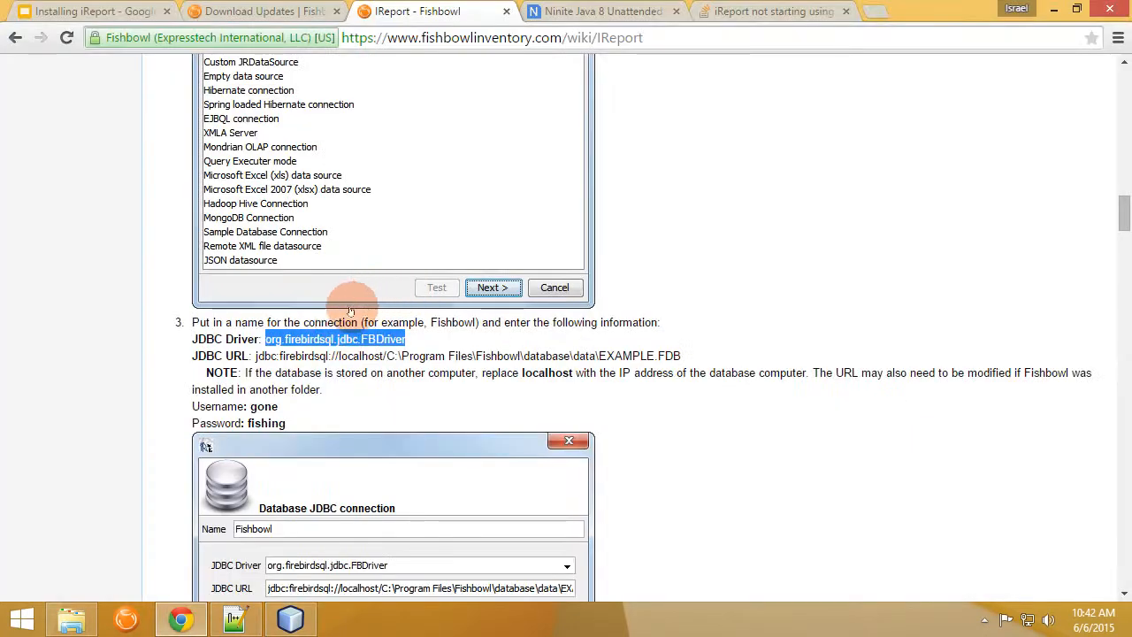
{"action": "left_click_drag", "start_coordinate": [688, 359], "coordinate": [256, 352]}
{"action": "key", "text": "ctrl+c"}
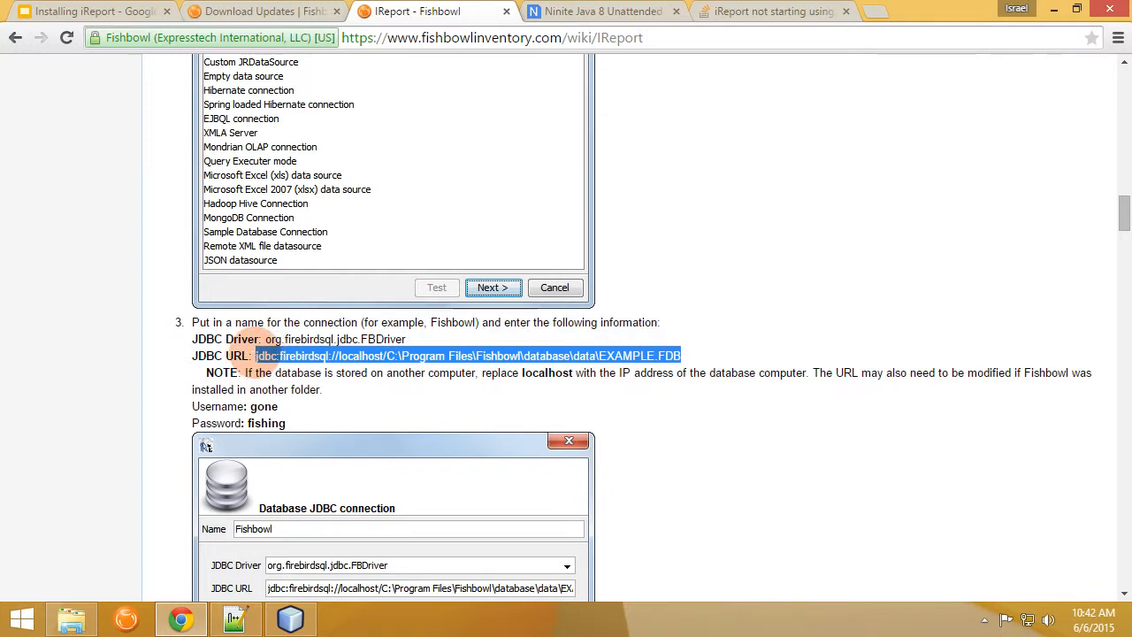
{"action": "key", "text": "alt+Tab"}
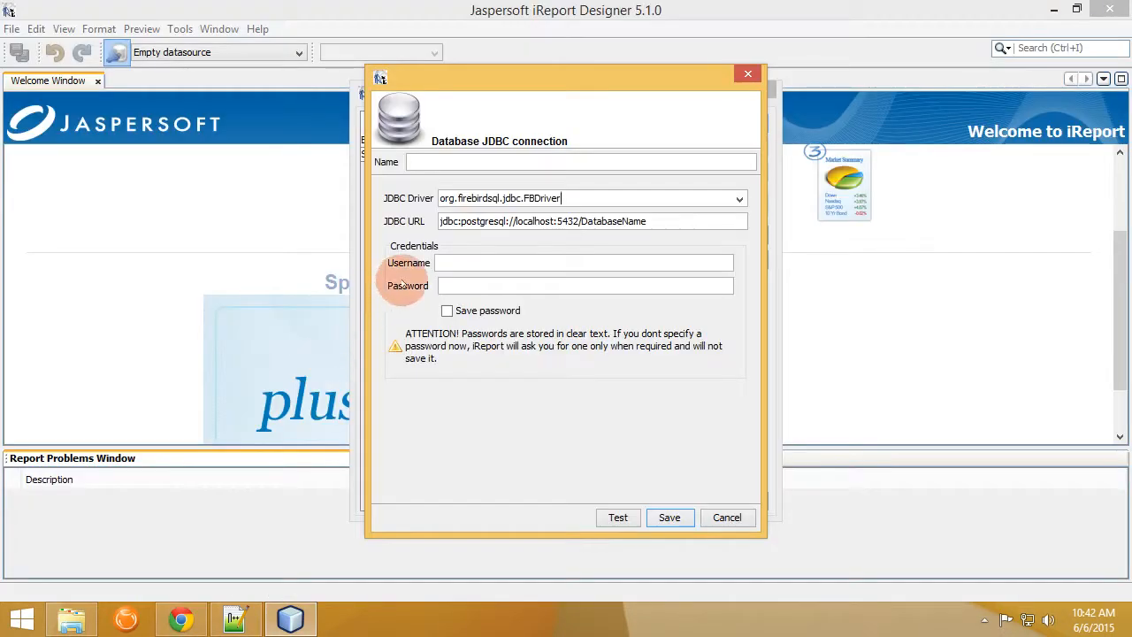
{"action": "key", "text": "ctrl+a"}
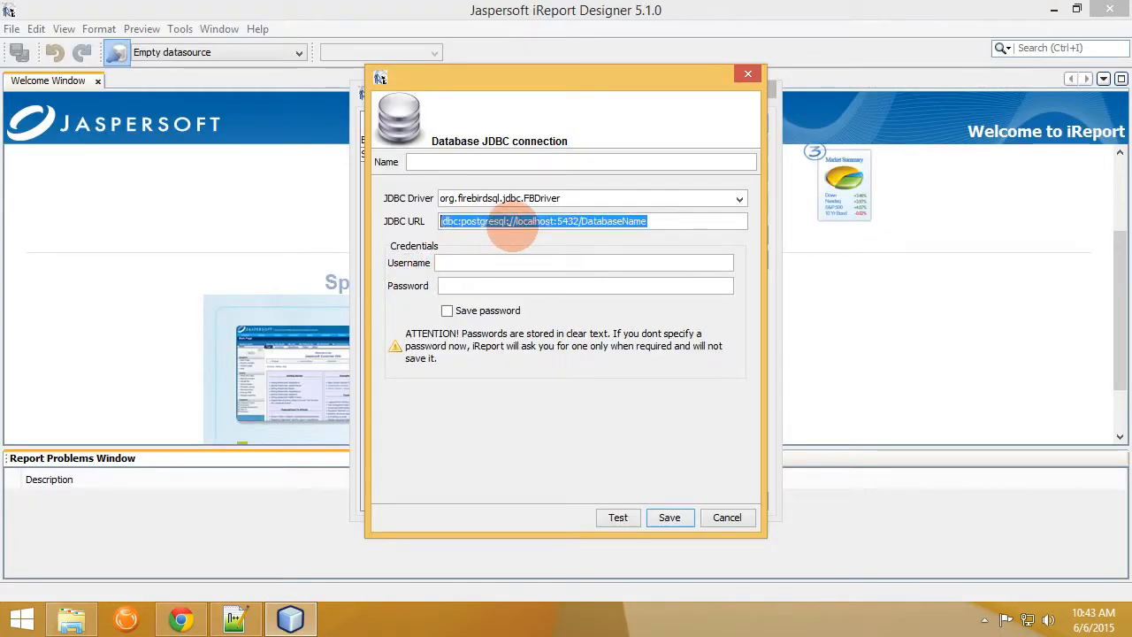
{"action": "key", "text": "ctrl+v"}
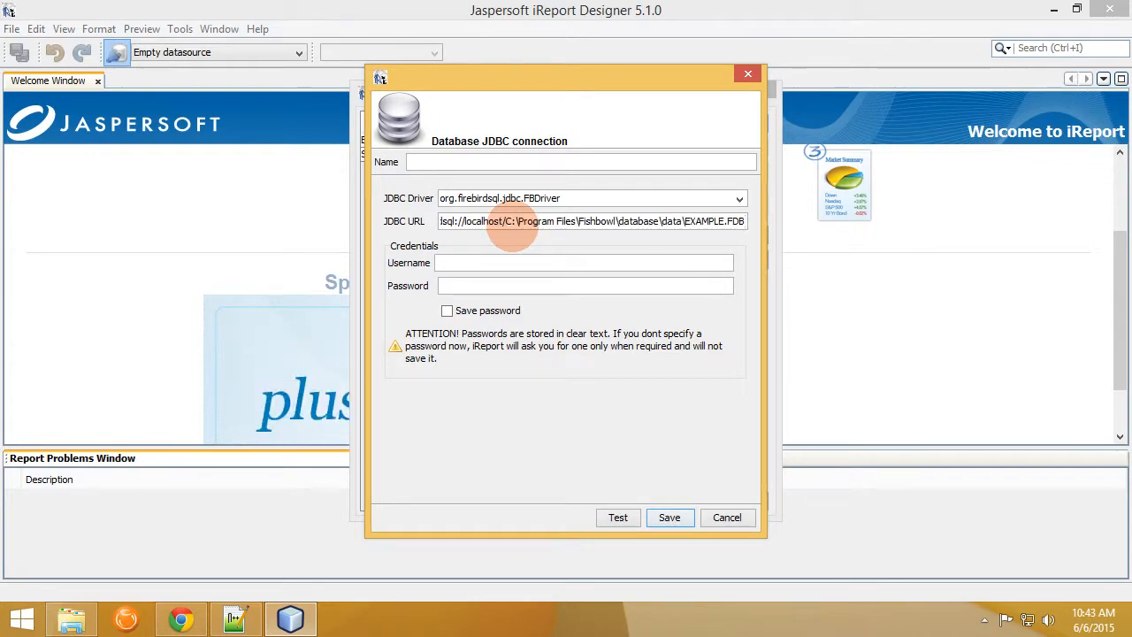
{"action": "key", "text": "super"}
{"action": "key", "text": "super"}
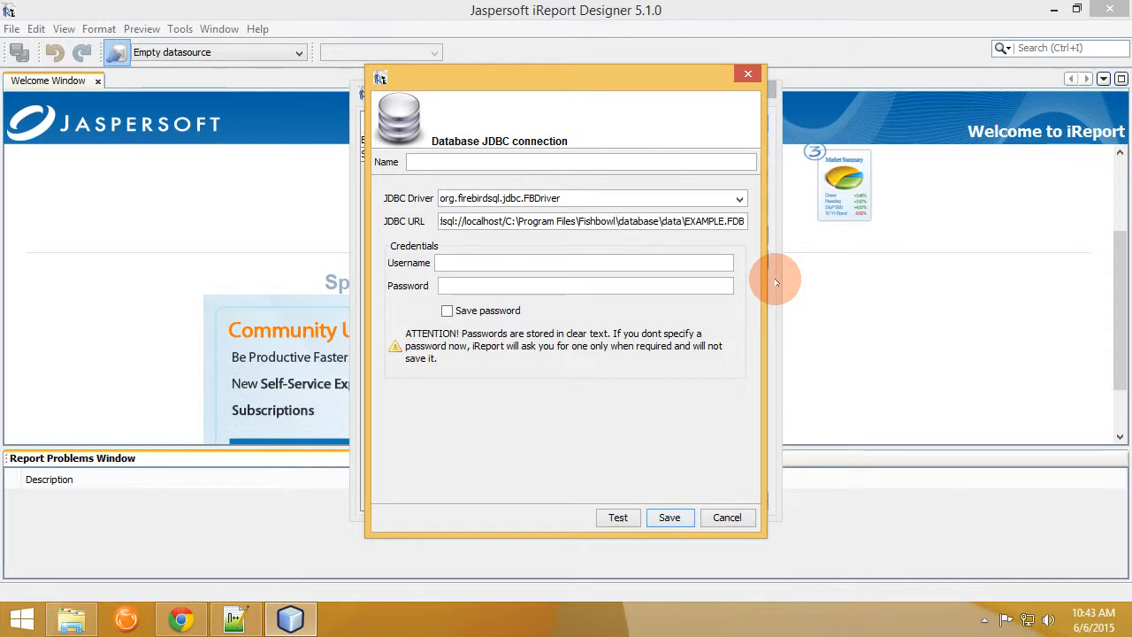
{"action": "type", "text": "2015.5"}
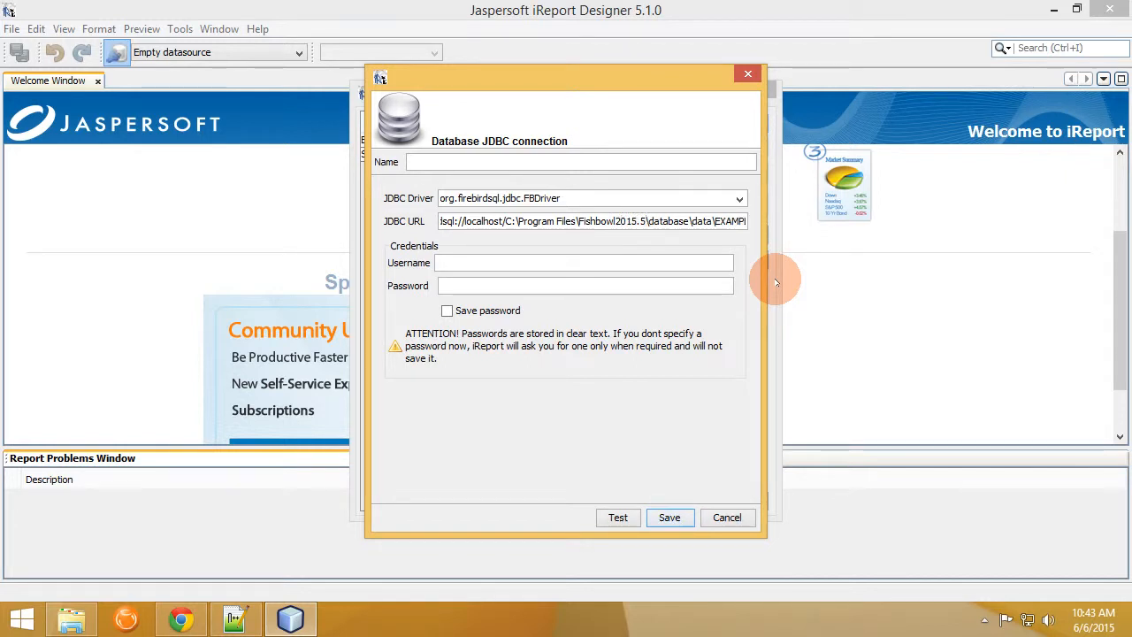
Enter the database username and password, tick Save password, and name the connection 'Fishbowl 2015.5'.
{"action": "left_click", "coordinate": [609, 263]}
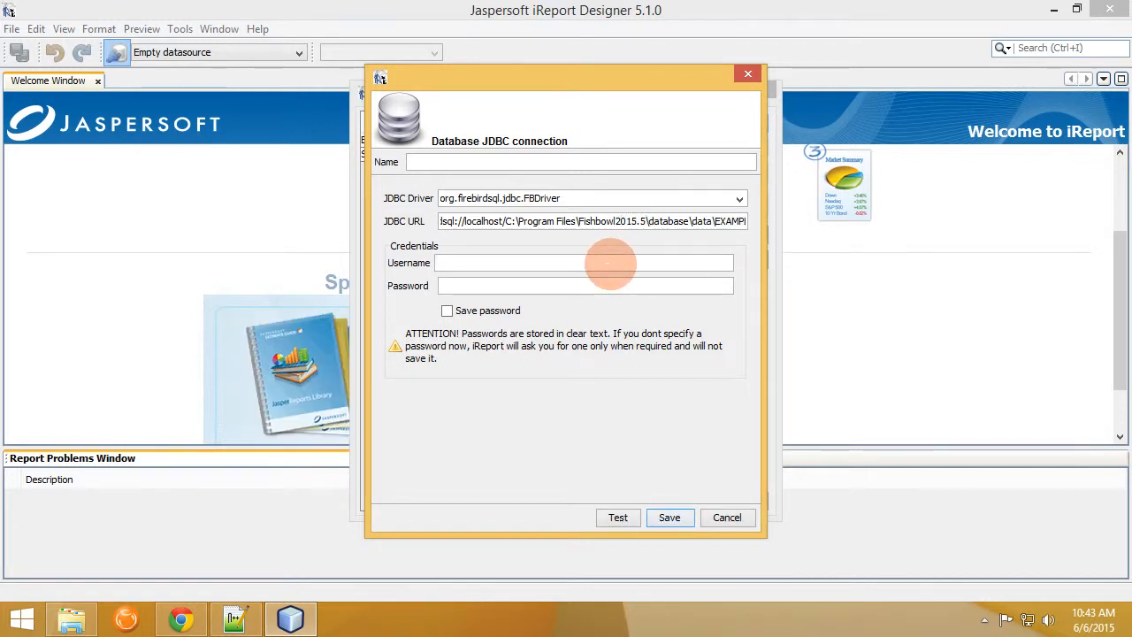
{"action": "type", "text": "gone"}
{"action": "key", "text": "Tab"}
{"action": "type", "text": "fishing"}
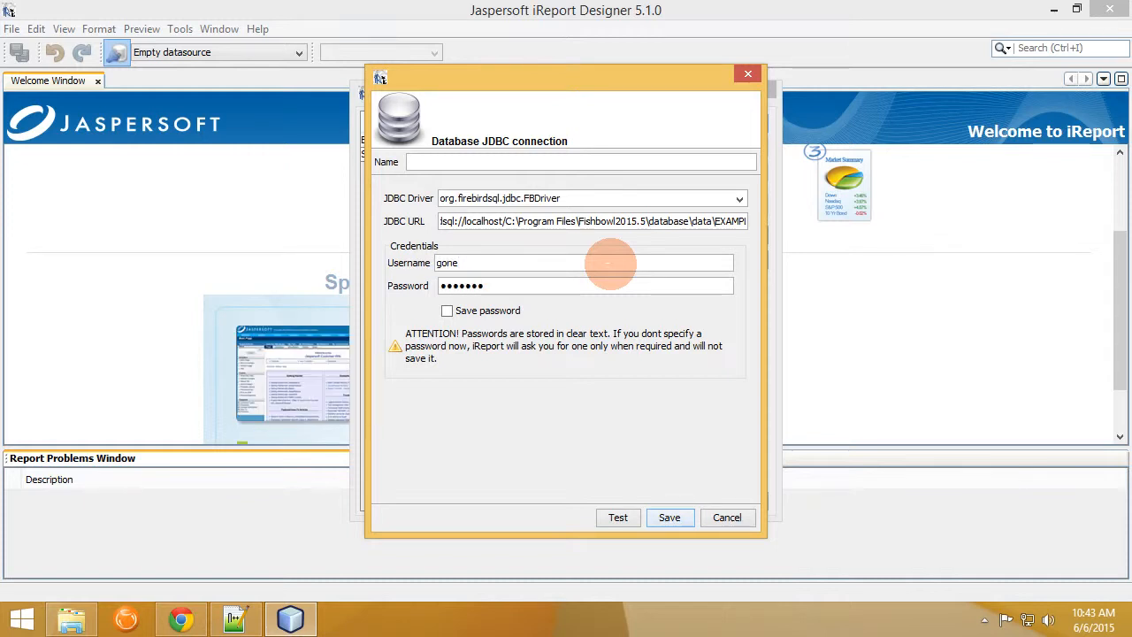
{"action": "left_click", "coordinate": [508, 309]}
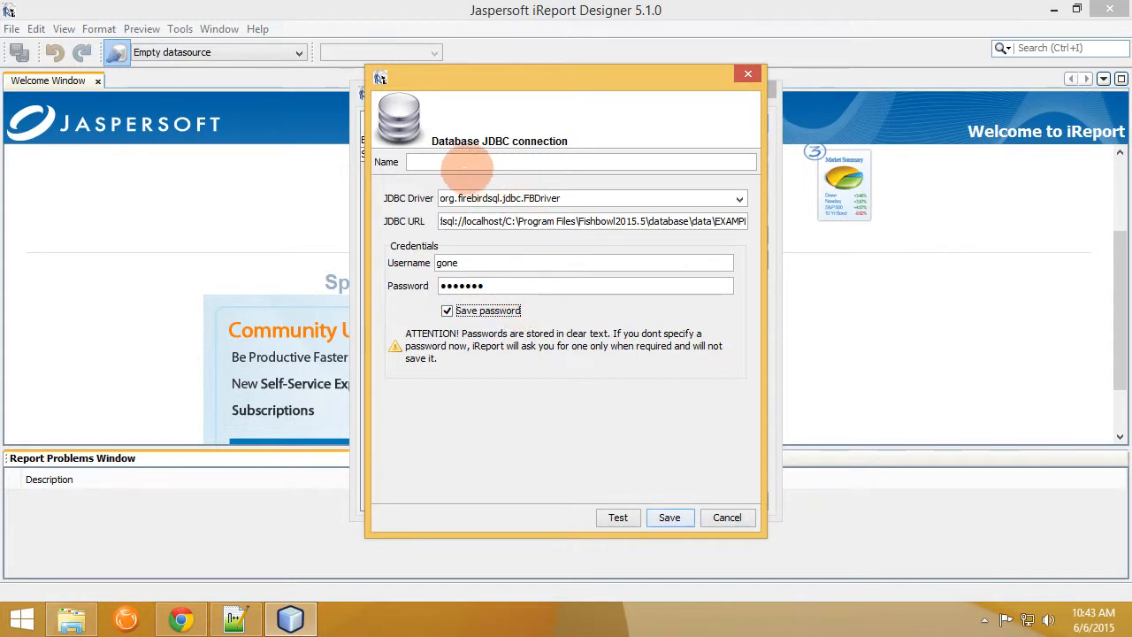
{"action": "left_click", "coordinate": [463, 162]}
{"action": "type", "text": "Fishbowl 2015.5"}
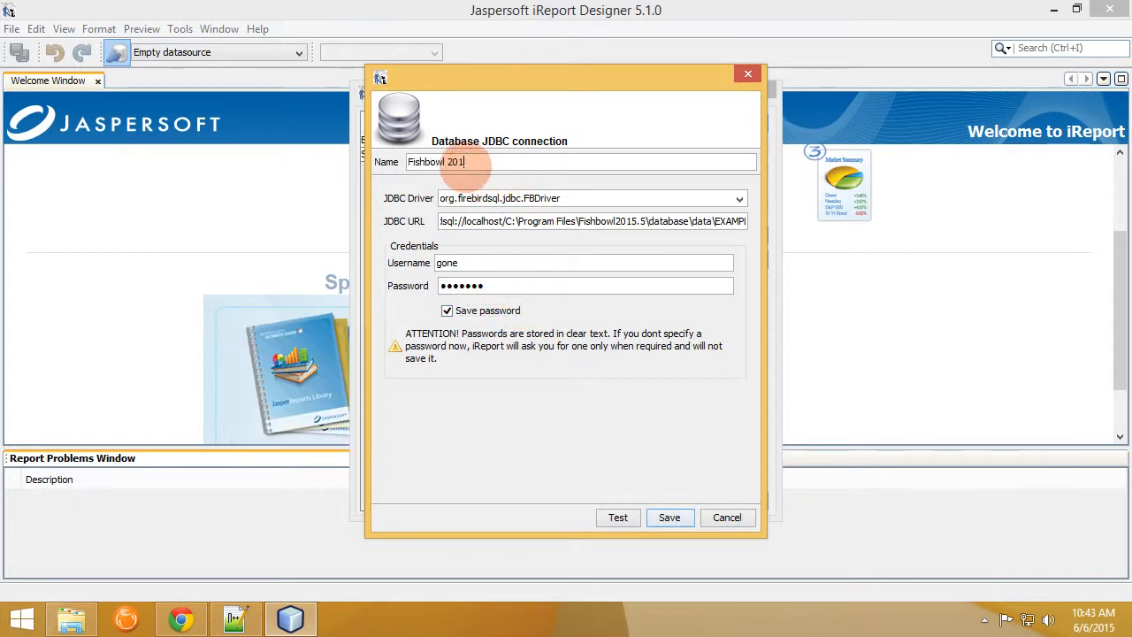
Test the Fishbowl 2015.5 connection successfully and save it.
{"action": "left_click", "coordinate": [618, 518]}
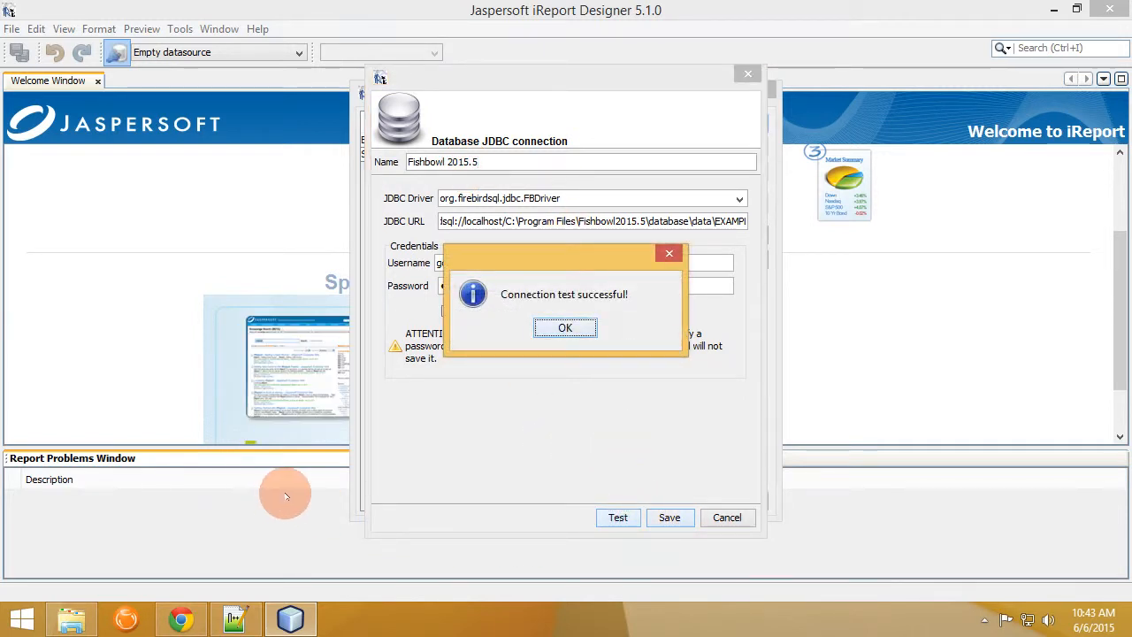
{"action": "left_click", "coordinate": [562, 328]}
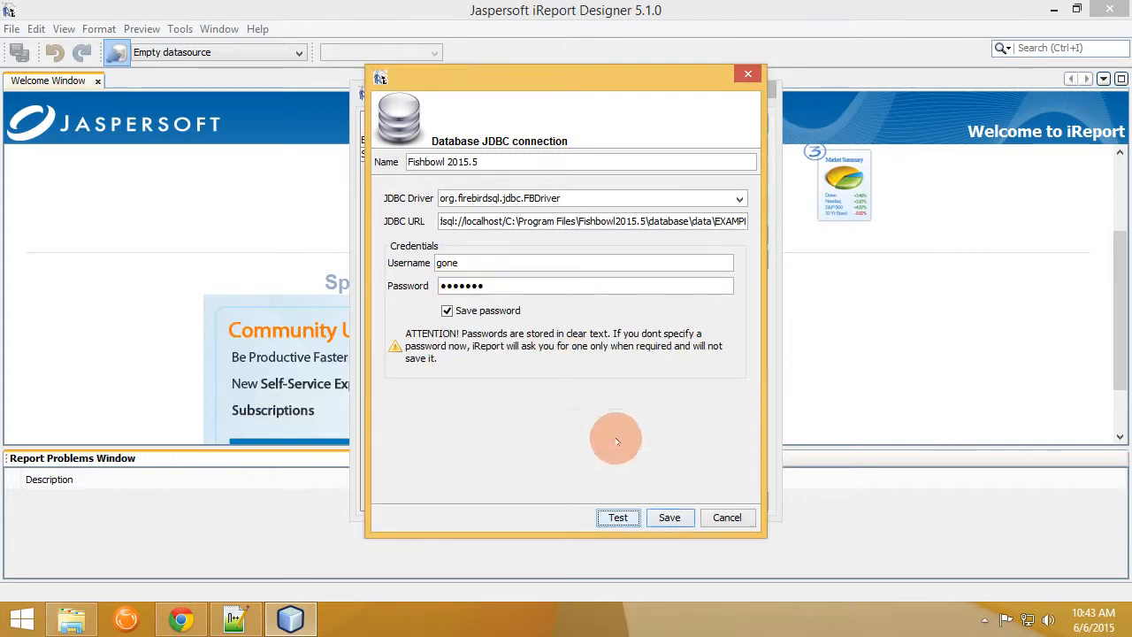
{"action": "left_click", "coordinate": [669, 517]}
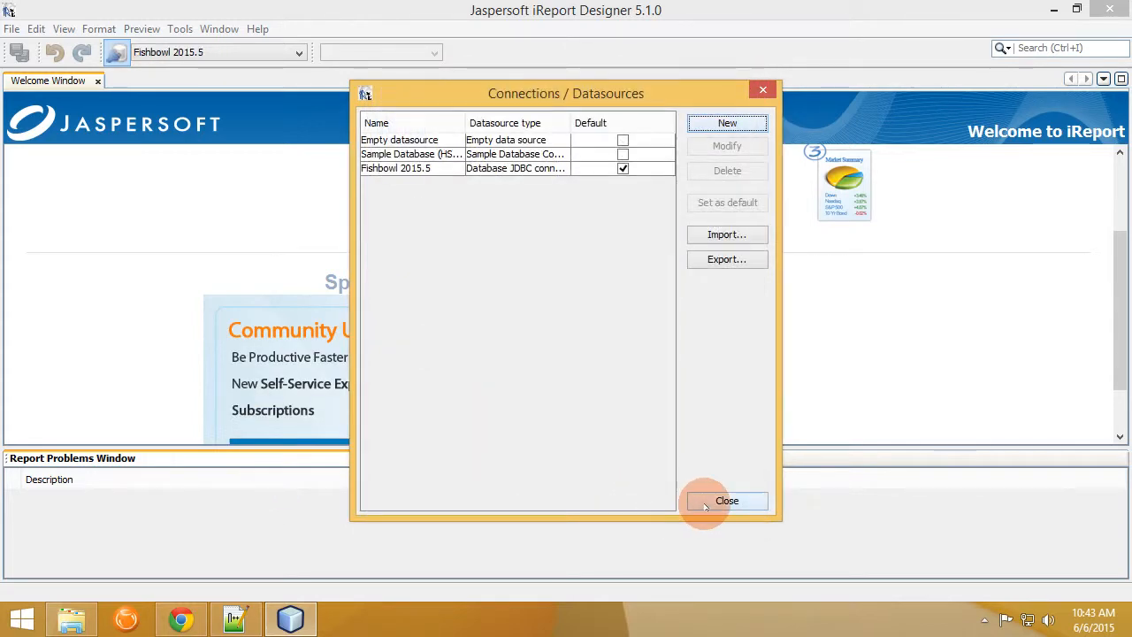
Close the datasources list and open ABCReport.jrxml from C:\Program Files\Fishbowl2015.5\server\reports\Part.
{"action": "left_click", "coordinate": [720, 503]}
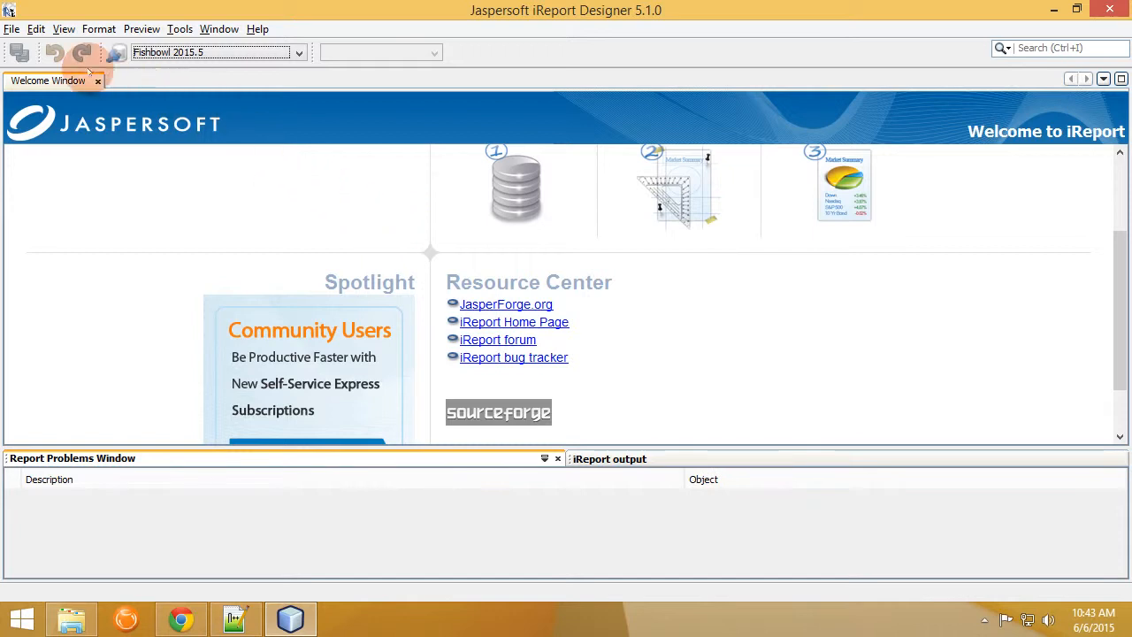
{"action": "left_click", "coordinate": [10, 32]}
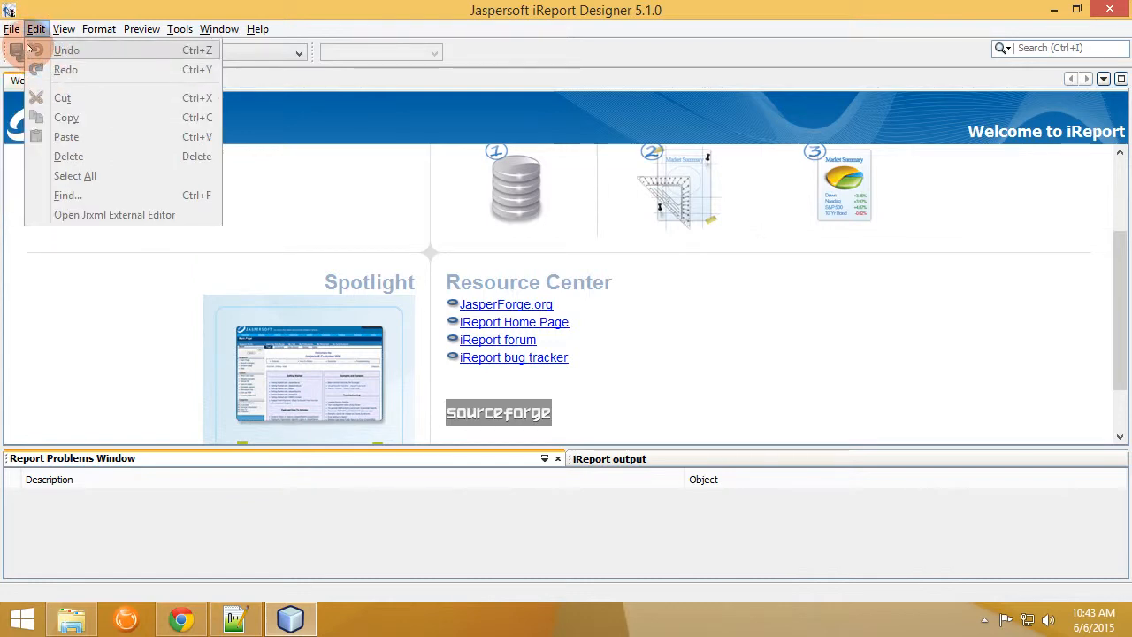
{"action": "left_click", "coordinate": [32, 77]}
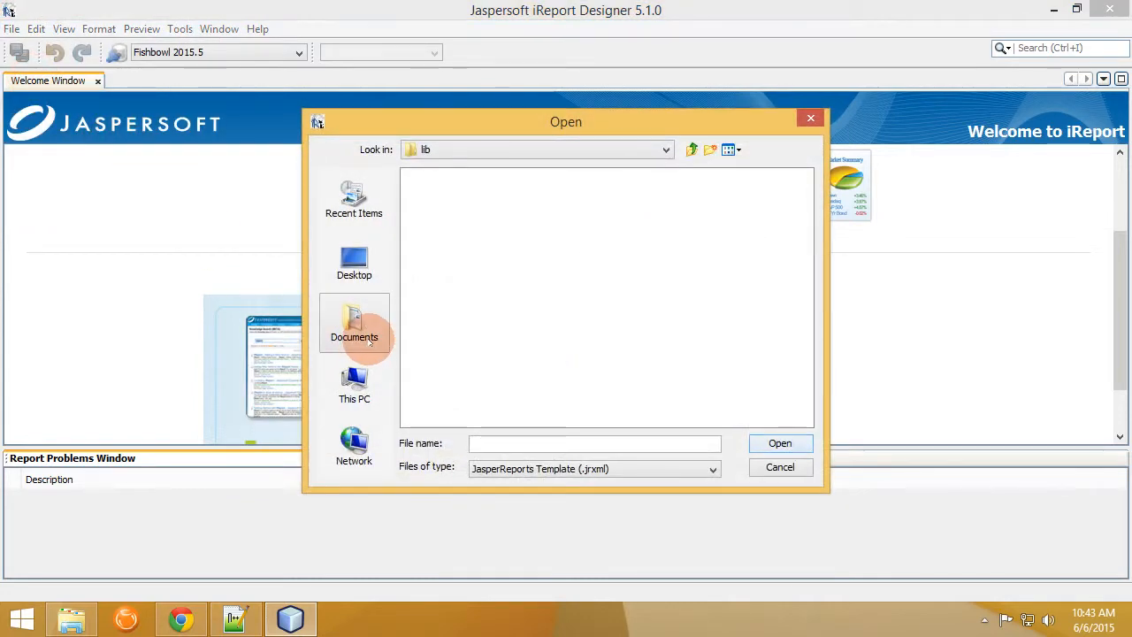
{"action": "left_click", "coordinate": [373, 402]}
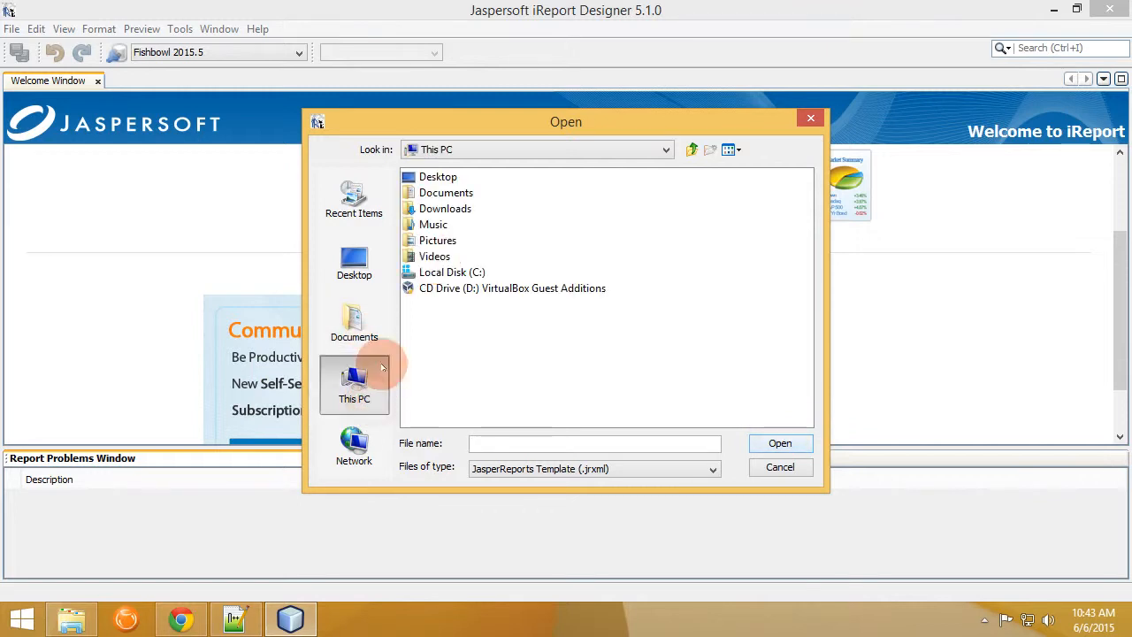
{"action": "double_click", "coordinate": [473, 269]}
{"action": "double_click", "coordinate": [447, 226]}
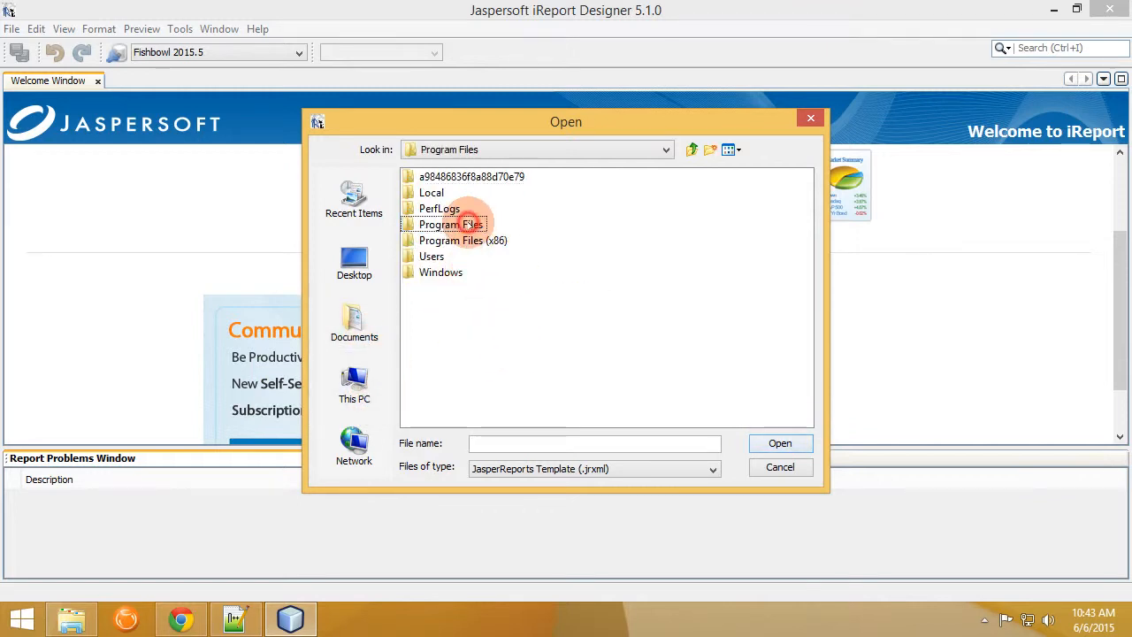
{"action": "double_click", "coordinate": [465, 257]}
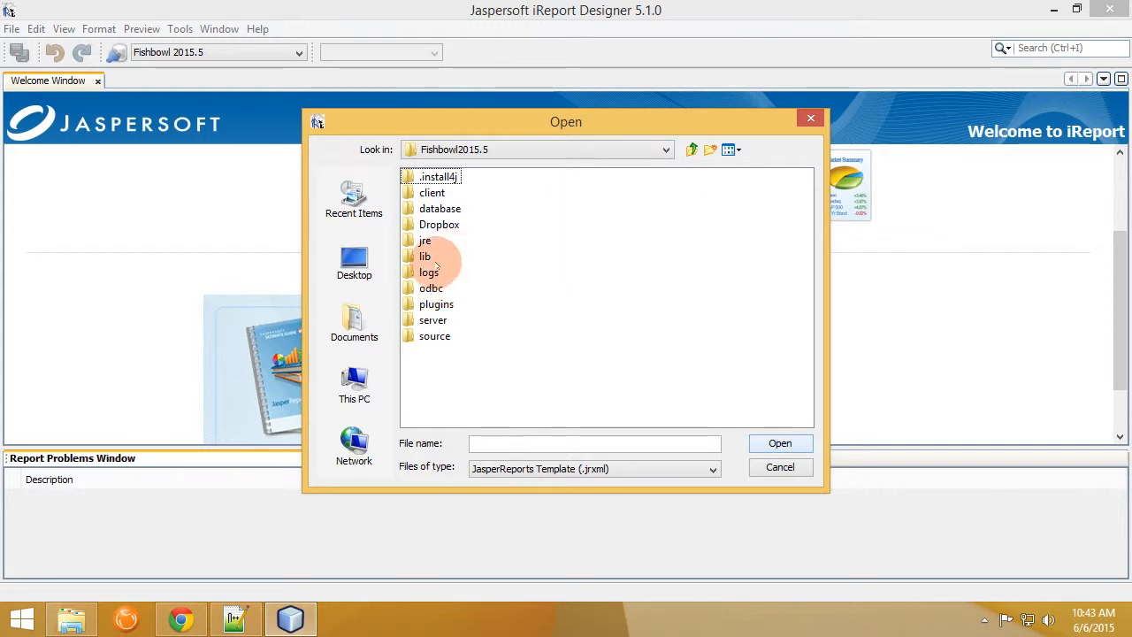
{"action": "double_click", "coordinate": [441, 322]}
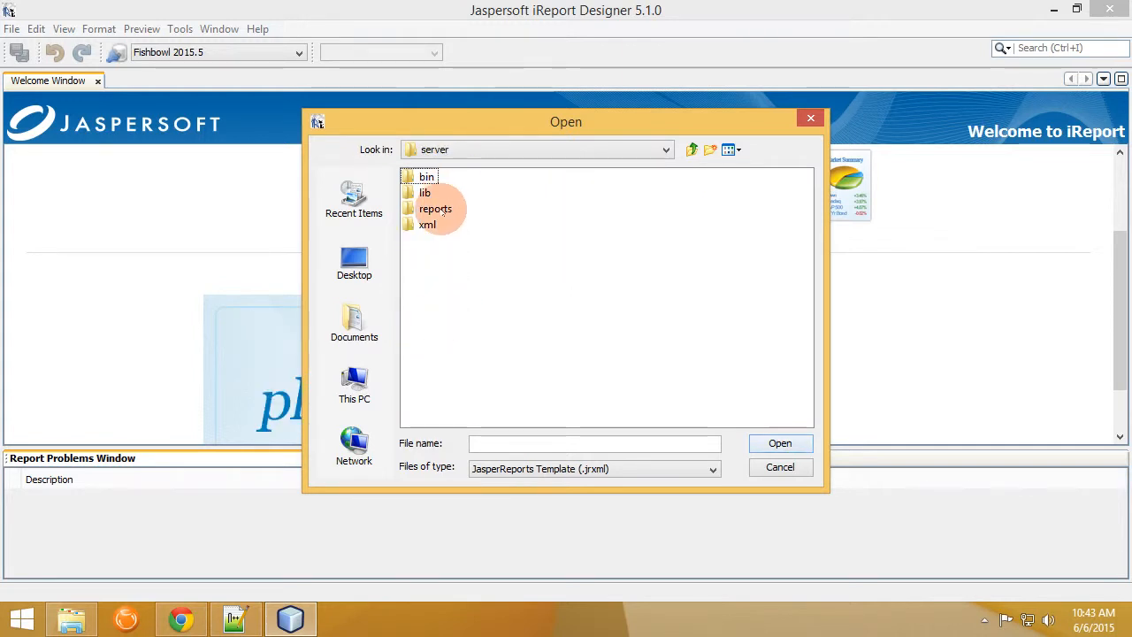
{"action": "double_click", "coordinate": [436, 210]}
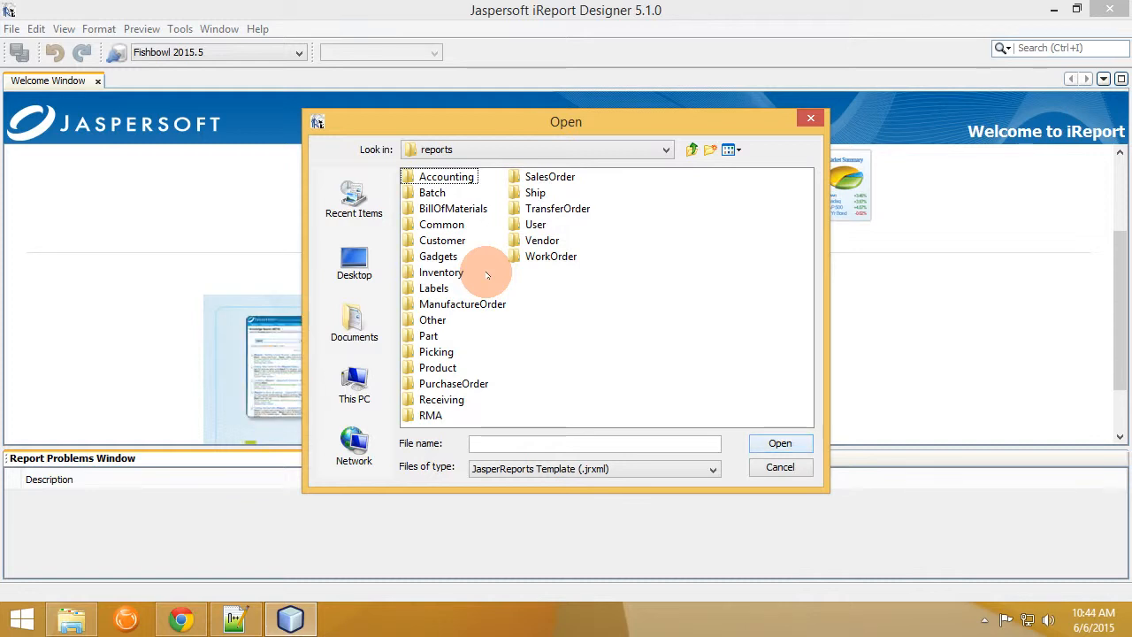
{"action": "double_click", "coordinate": [428, 336]}
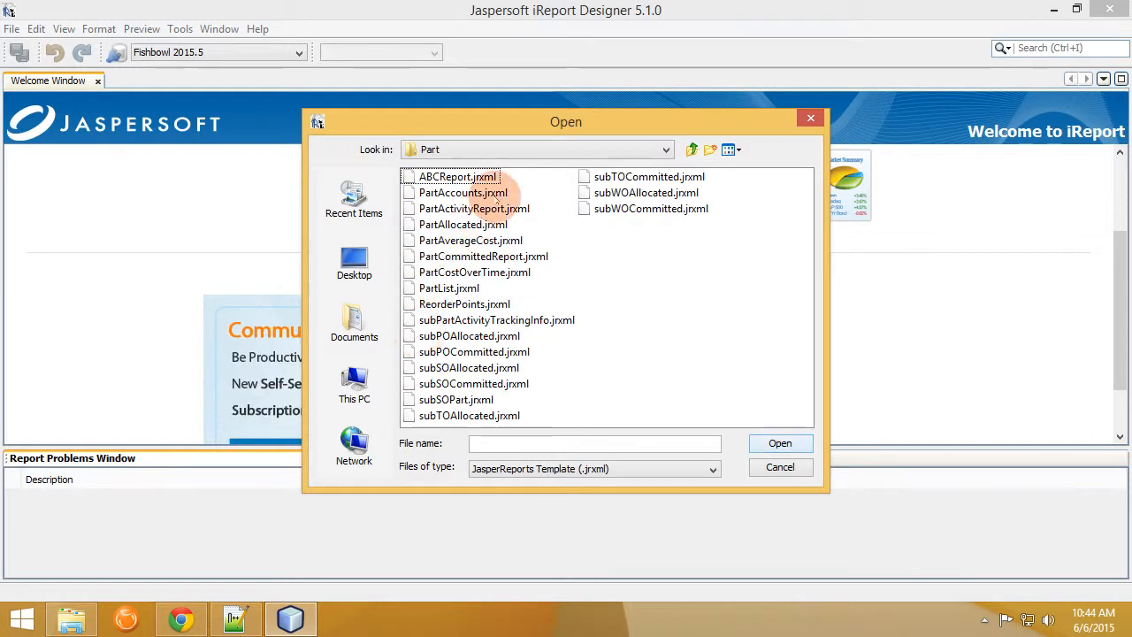
{"action": "double_click", "coordinate": [457, 177]}
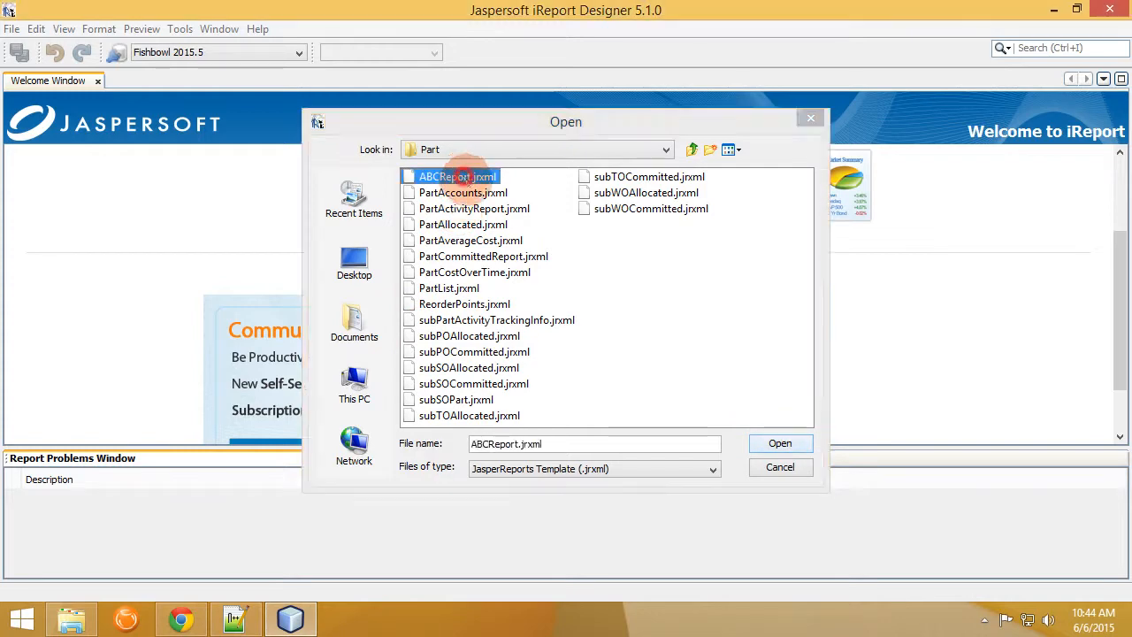